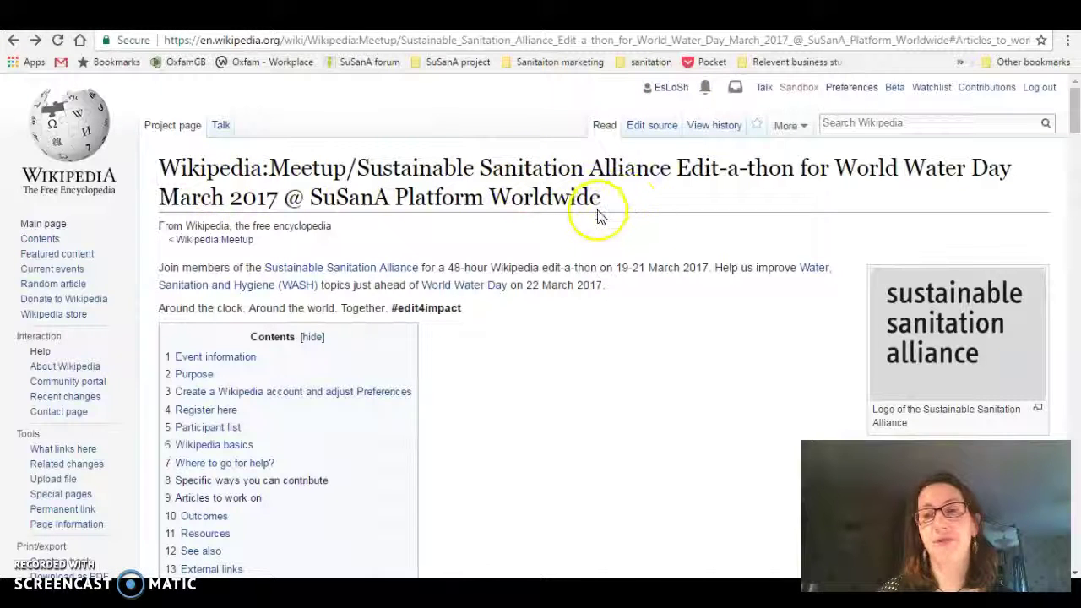
- Open the Fecal sludge management article from the Cities group in the edit-a-thon's list of articles to work on
{"action": "left_click", "coordinate": [218, 498]}
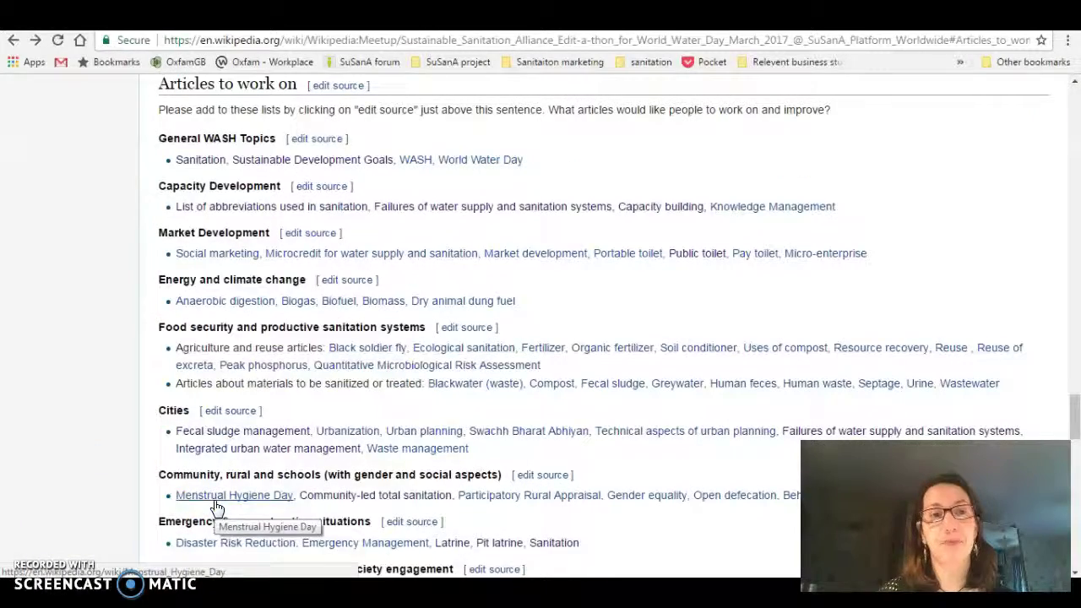
{"action": "scroll", "coordinate": [169, 469], "scroll_direction": "down", "scroll_amount": 1}
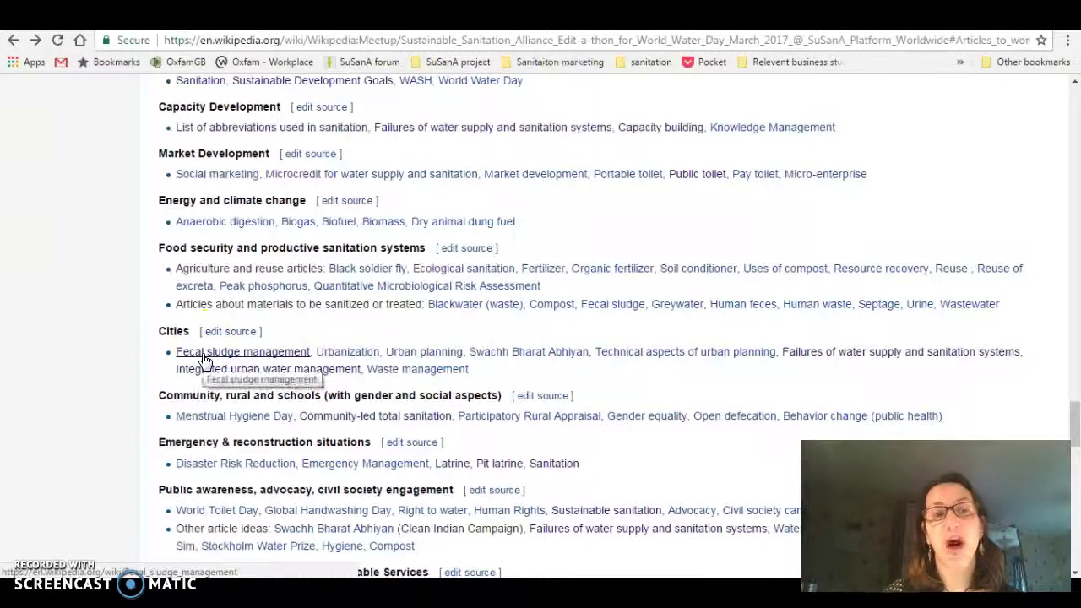
{"action": "left_click", "coordinate": [201, 353]}
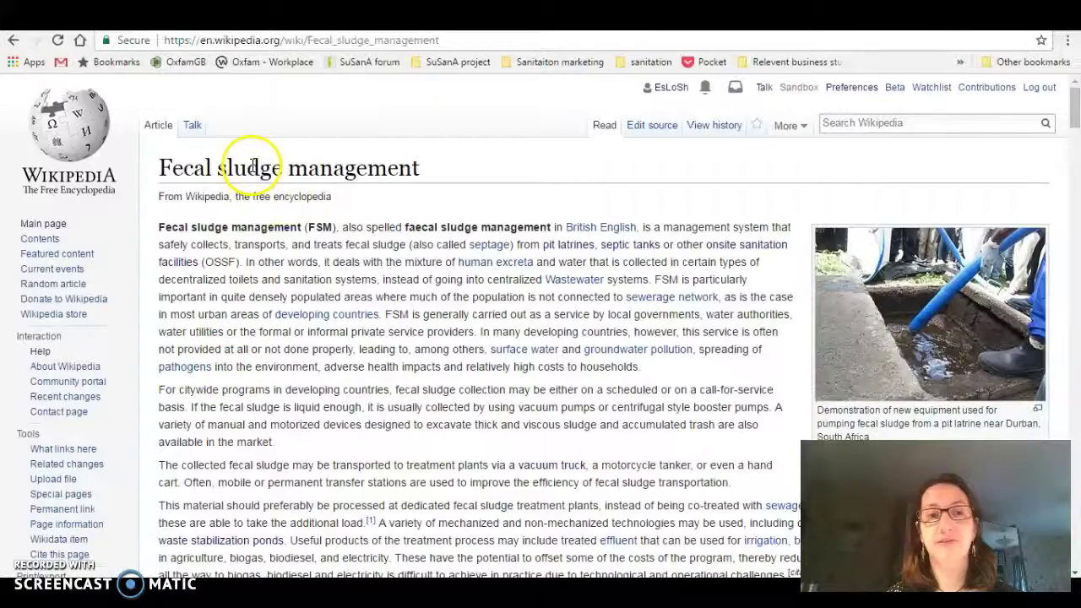
- Find the Background section of the article and open its source for editing
{"action": "scroll", "coordinate": [372, 278], "scroll_direction": "down", "scroll_amount": 5}
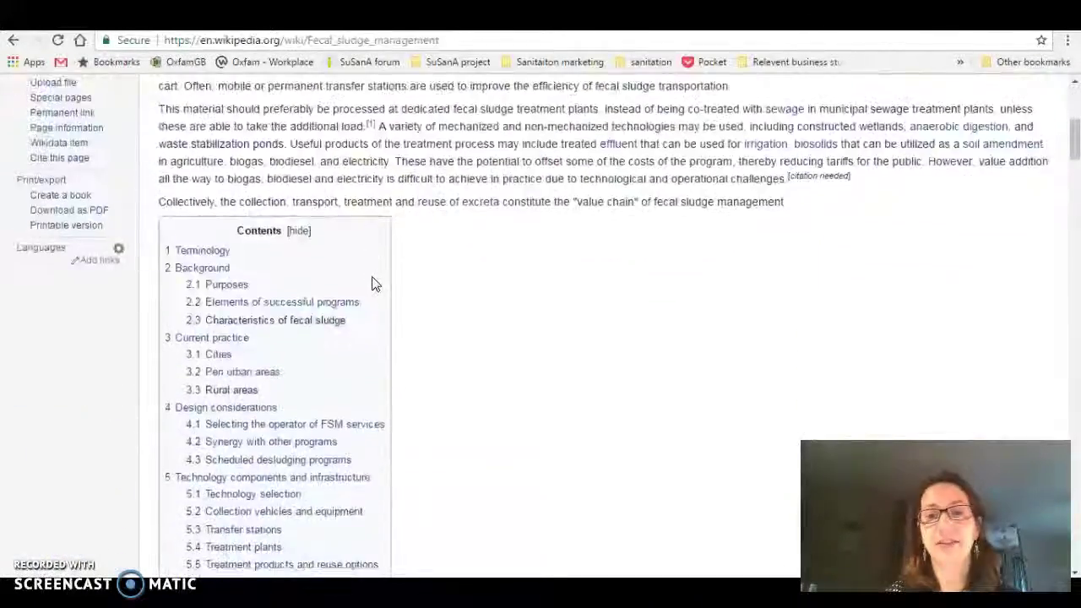
{"action": "scroll", "coordinate": [376, 285], "scroll_direction": "down", "scroll_amount": 10}
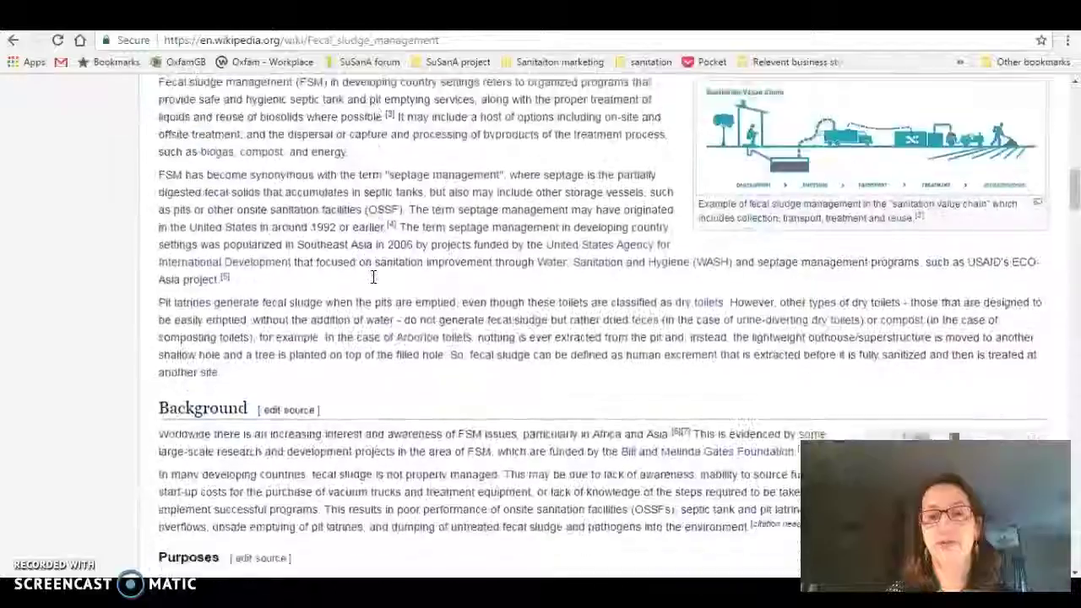
{"action": "scroll", "coordinate": [373, 279], "scroll_direction": "down", "scroll_amount": 1}
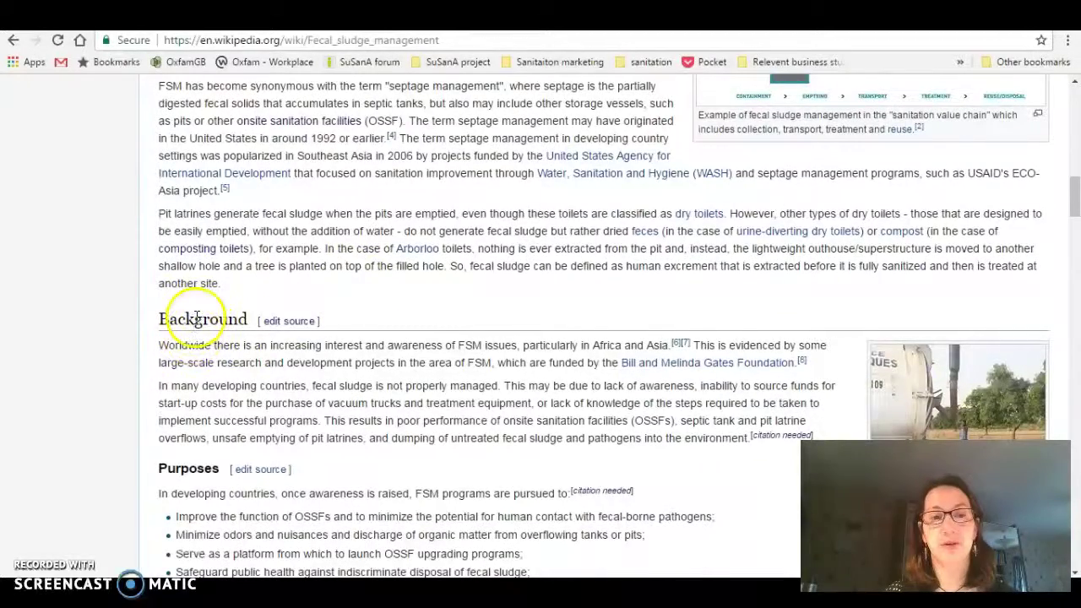
{"action": "scroll", "coordinate": [188, 382], "scroll_direction": "down", "scroll_amount": 1}
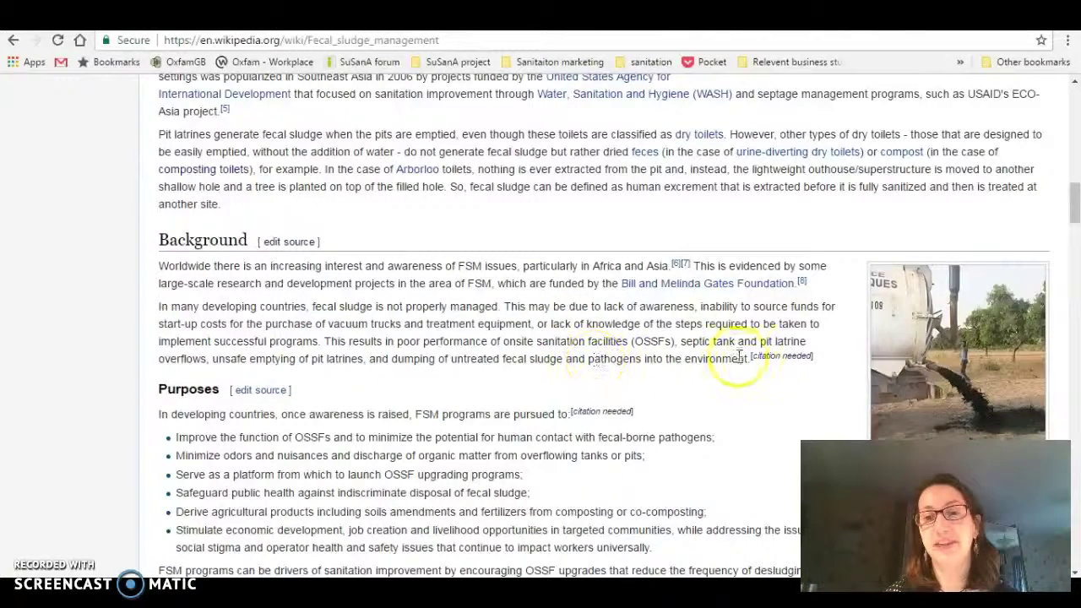
{"action": "left_click", "coordinate": [291, 242]}
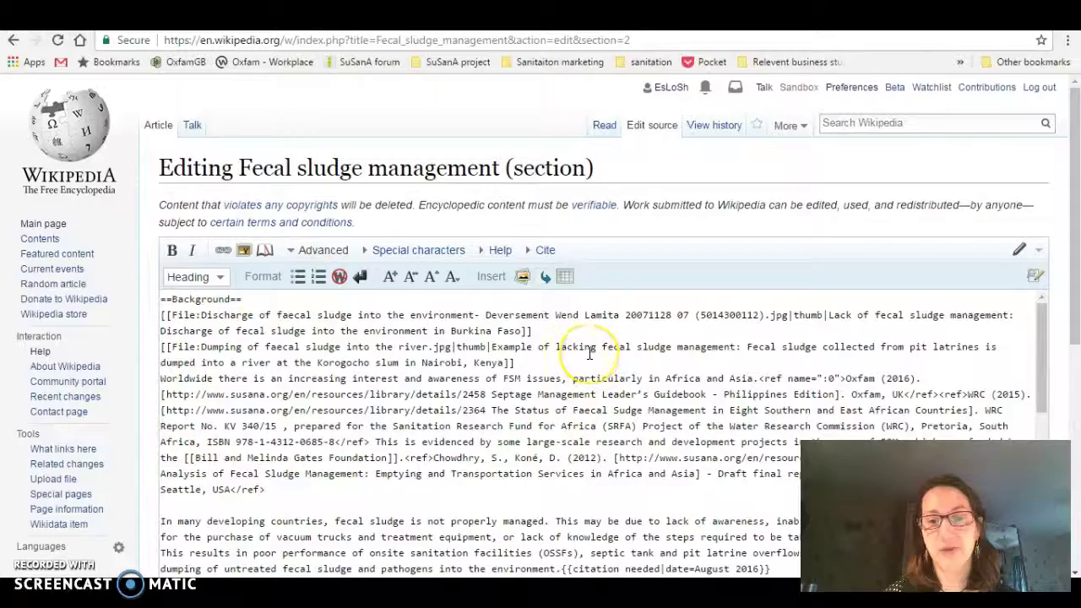
- Delete the "citation needed" template after "pathogens into the environment." in the Background text
{"action": "scroll", "coordinate": [589, 354], "scroll_direction": "down", "scroll_amount": 2}
{"action": "scroll", "coordinate": [589, 354], "scroll_direction": "down", "scroll_amount": 2}
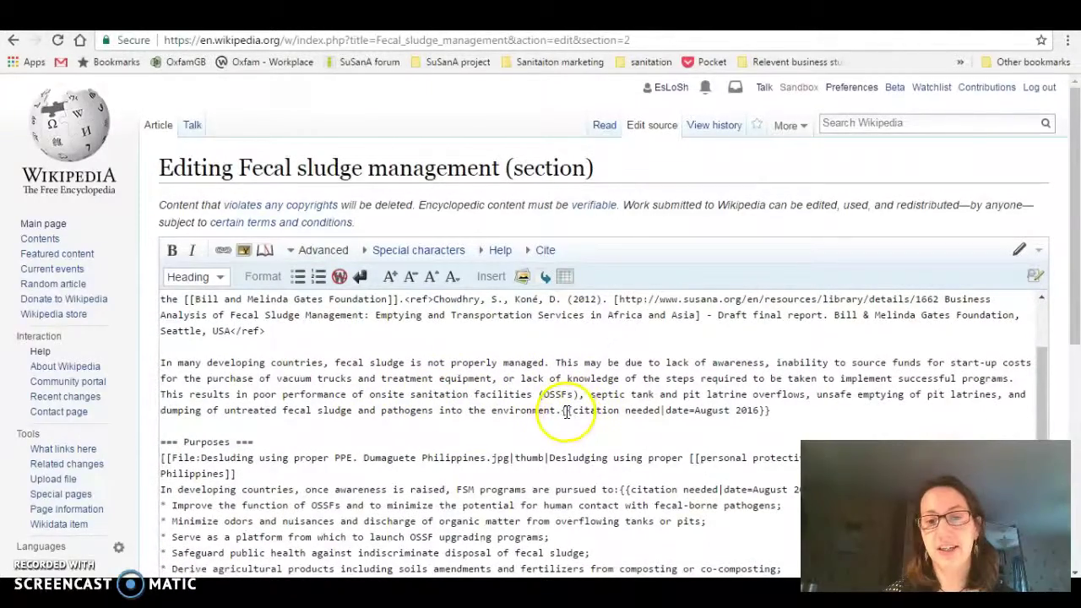
{"action": "left_click_drag", "start_coordinate": [563, 410], "coordinate": [760, 412]}
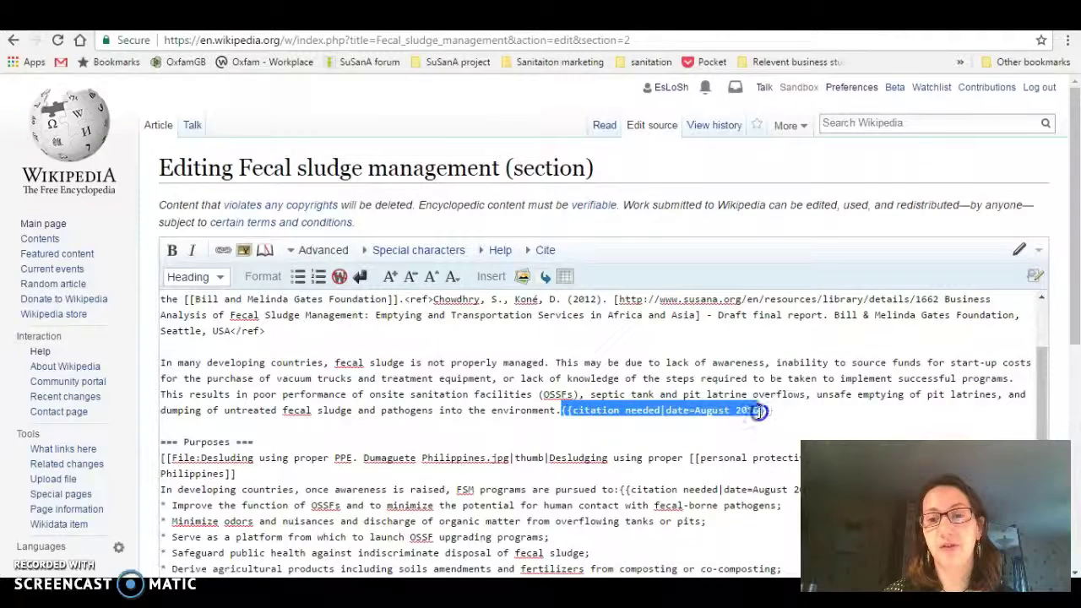
{"action": "key", "text": "BackSpace"}
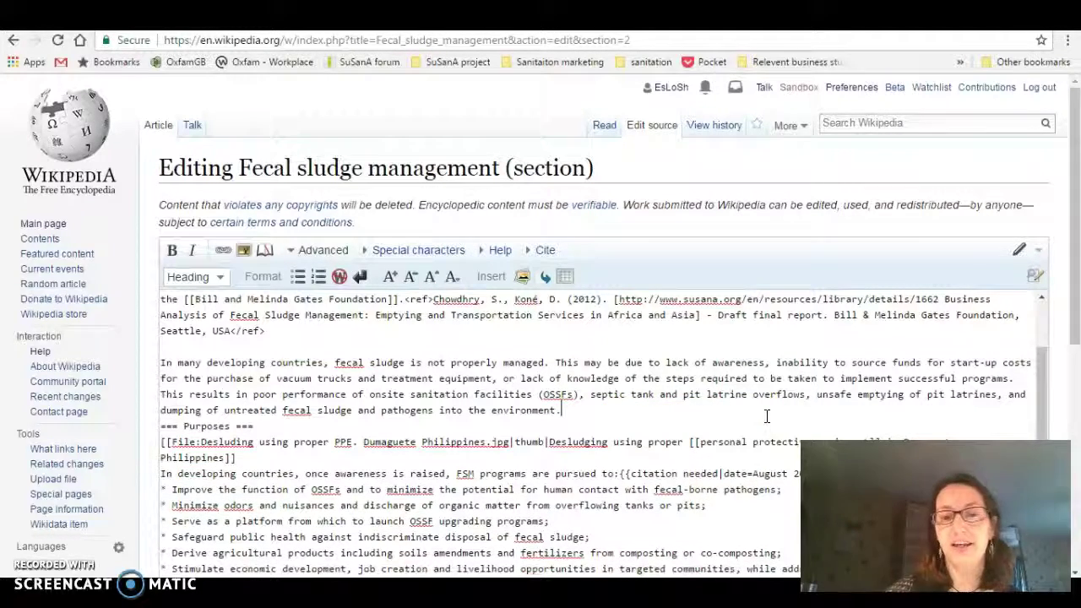
- Start a new reference there and copy the bibliographic information of "What happens when the pit is full?" from the SuSanA library page
{"action": "left_click", "coordinate": [264, 252]}
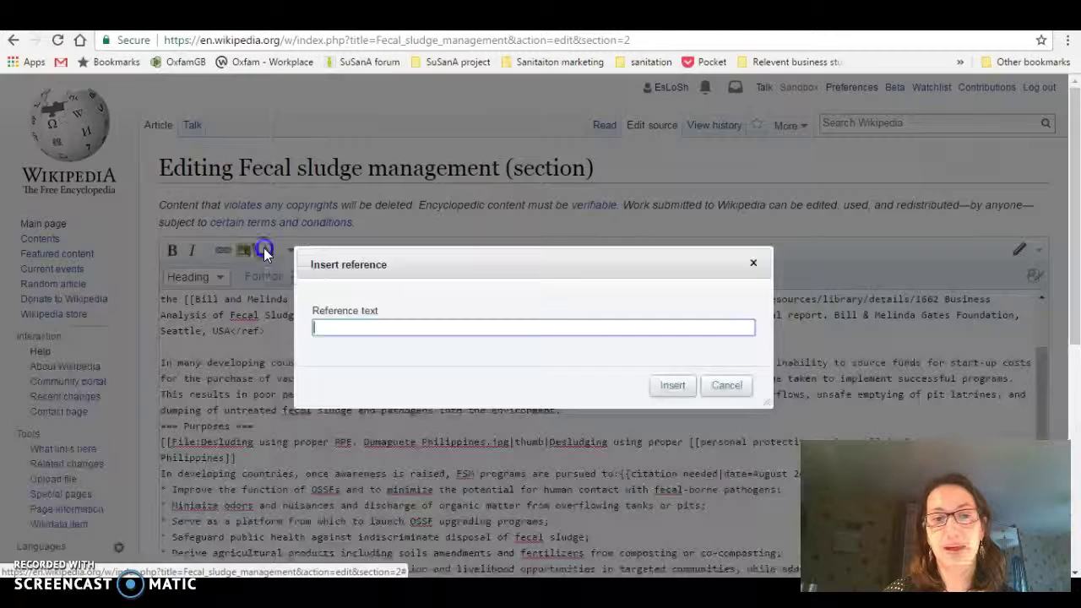
{"action": "left_click", "coordinate": [314, 329]}
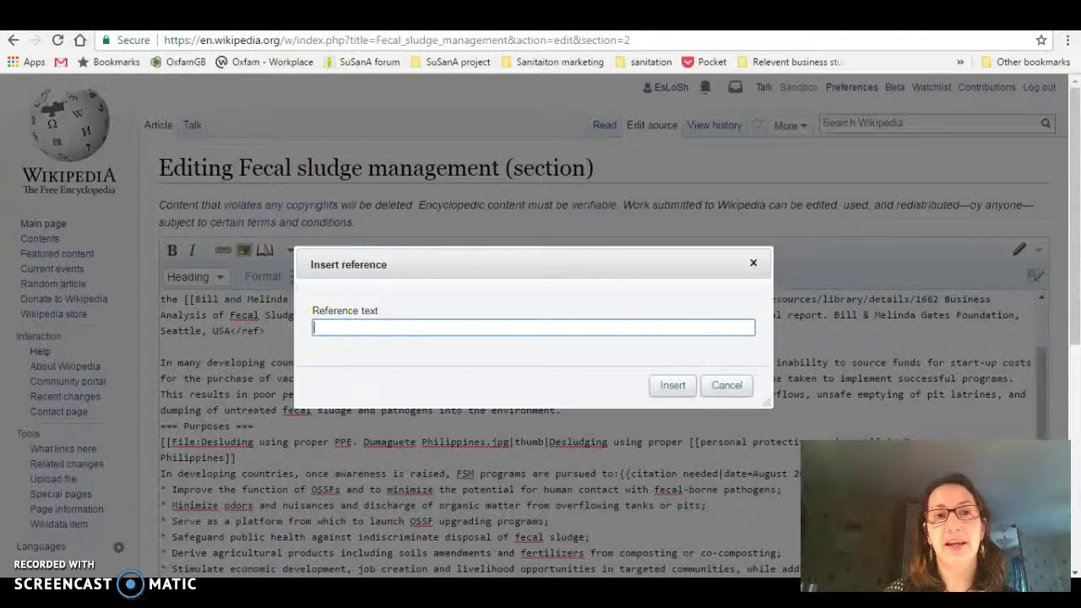
{"action": "key", "text": "ctrl+Tab"}
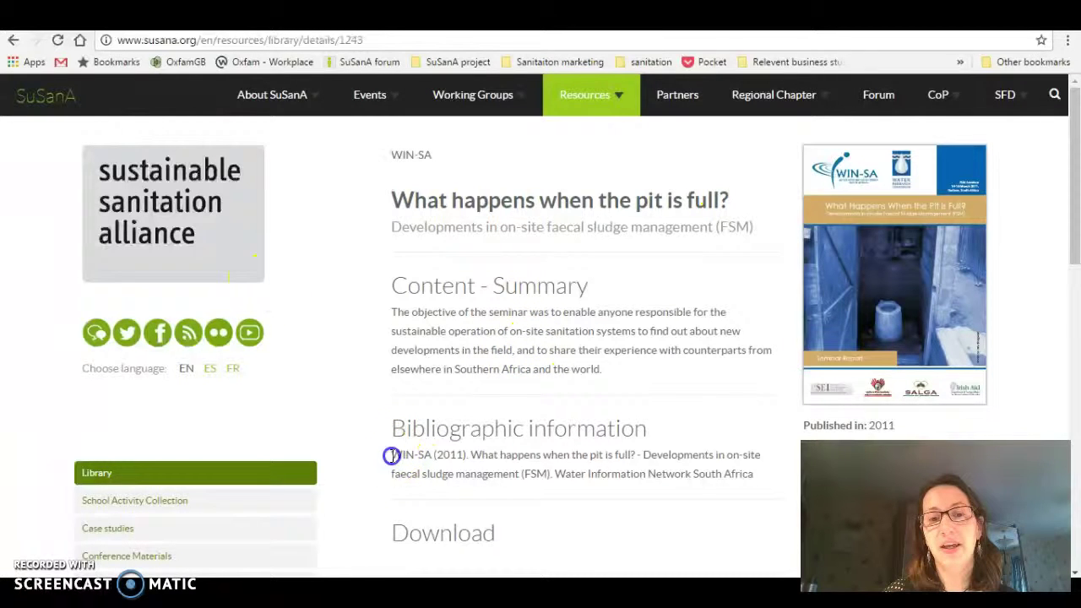
{"action": "left_click_drag", "start_coordinate": [393, 453], "coordinate": [752, 475]}
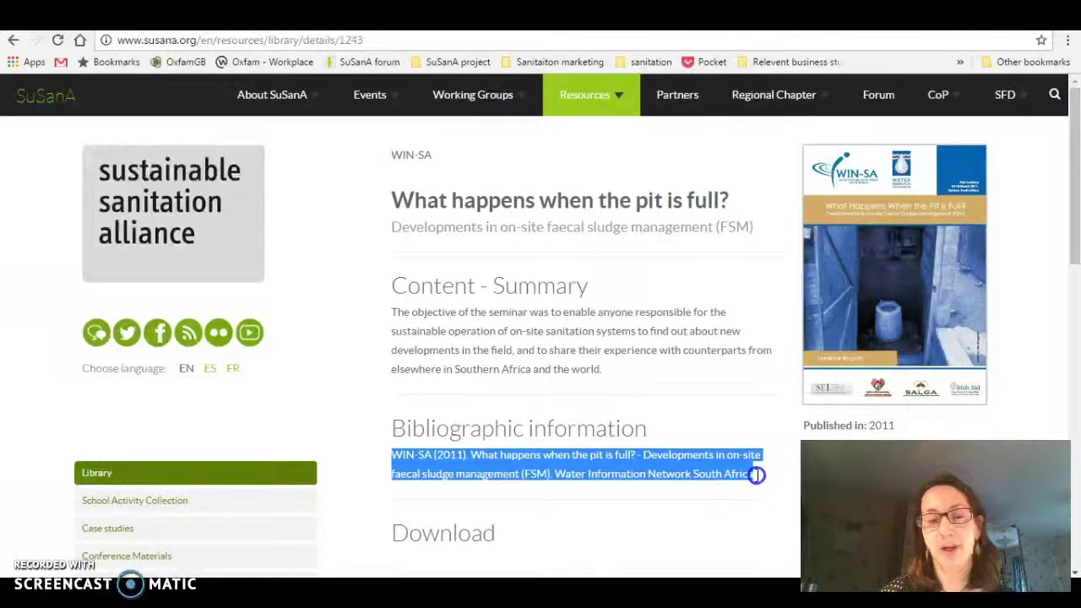
{"action": "right_click", "coordinate": [684, 464]}
{"action": "left_click", "coordinate": [708, 474]}
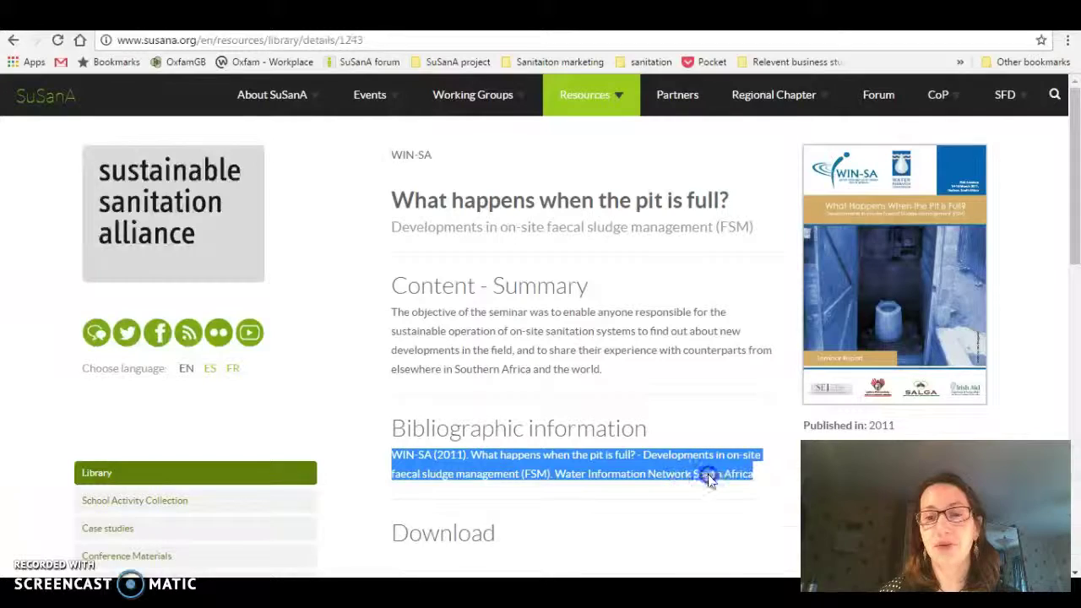
- Return to the Wikipedia edit page, paste the copied WIN-SA (2011) citation as the reference text and insert the reference
{"action": "key", "text": "ctrl+Tab"}
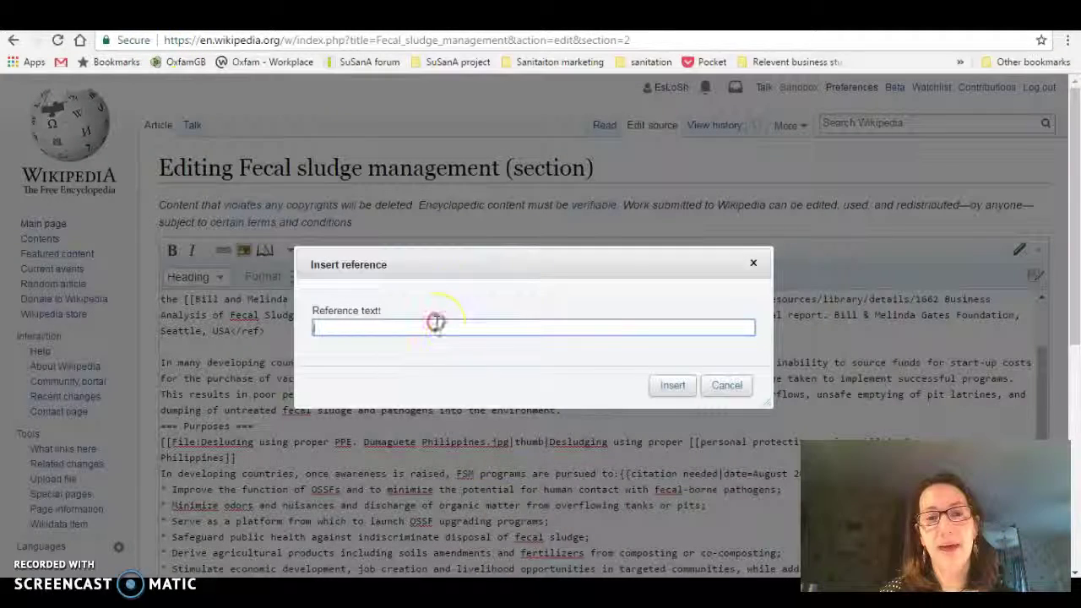
{"action": "right_click", "coordinate": [436, 326]}
{"action": "left_click", "coordinate": [476, 420]}
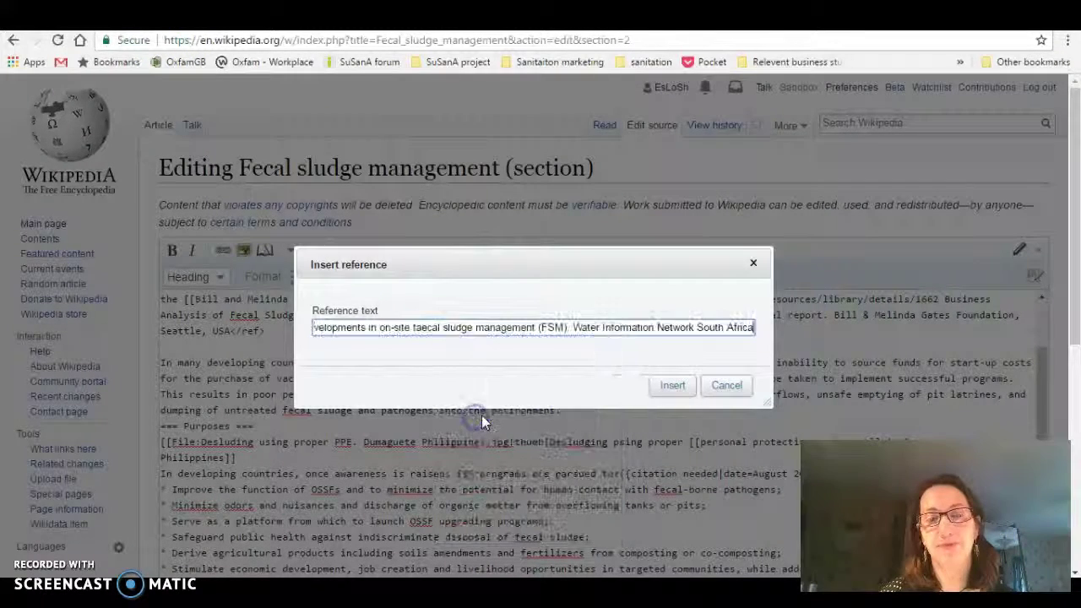
{"action": "left_click", "coordinate": [676, 385]}
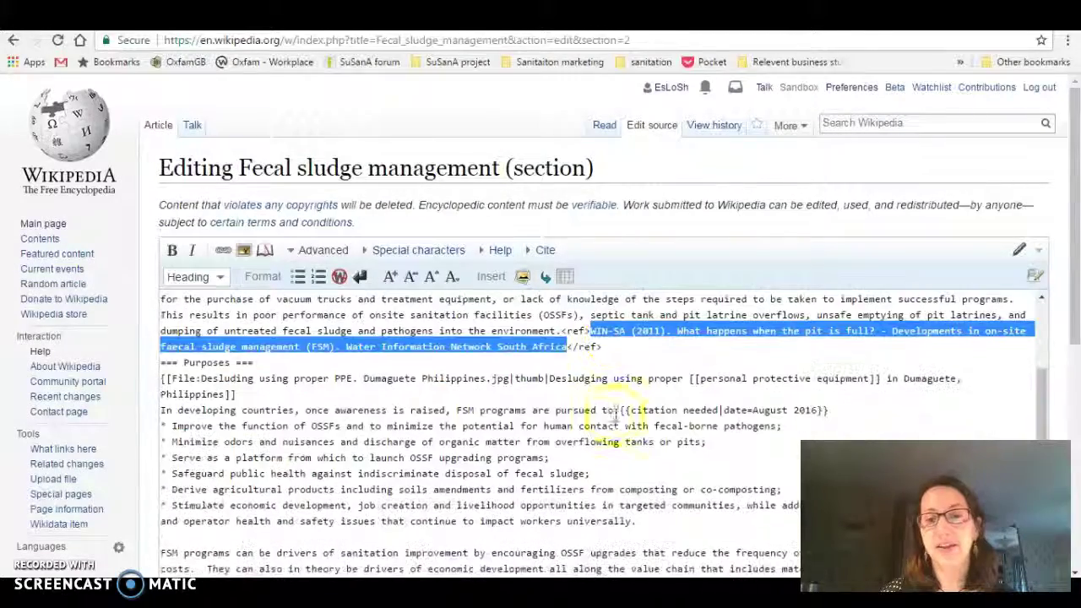
- Add "citation added" to the edit summary and save the changes to the Background section
{"action": "scroll", "coordinate": [625, 372], "scroll_direction": "down", "scroll_amount": 1}
{"action": "scroll", "coordinate": [625, 343], "scroll_direction": "down", "scroll_amount": 5}
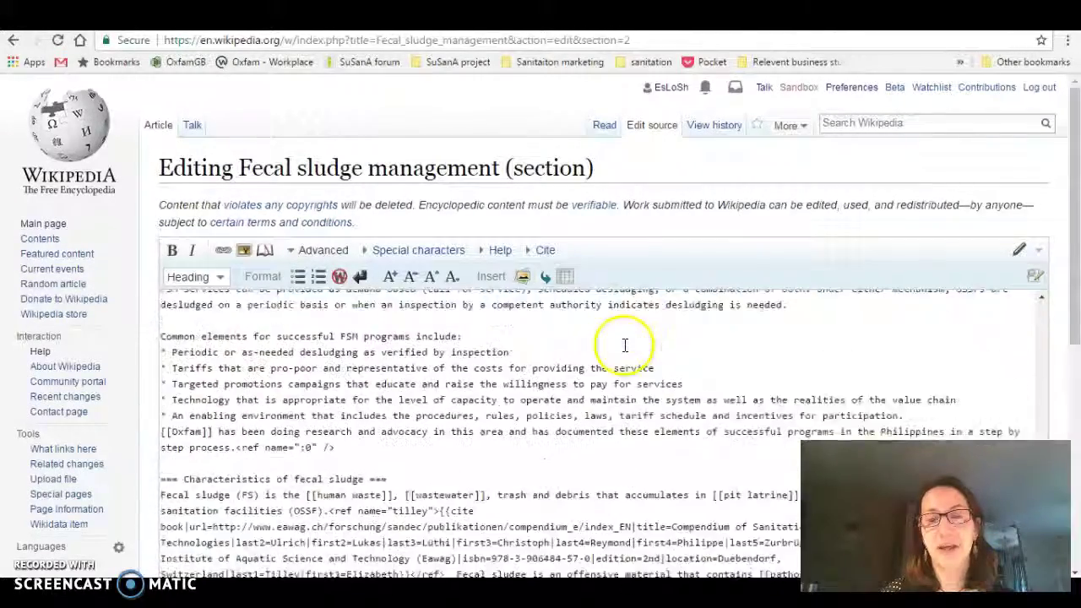
{"action": "left_click_drag", "start_coordinate": [1065, 224], "coordinate": [1064, 413]}
{"action": "left_click", "coordinate": [294, 385]}
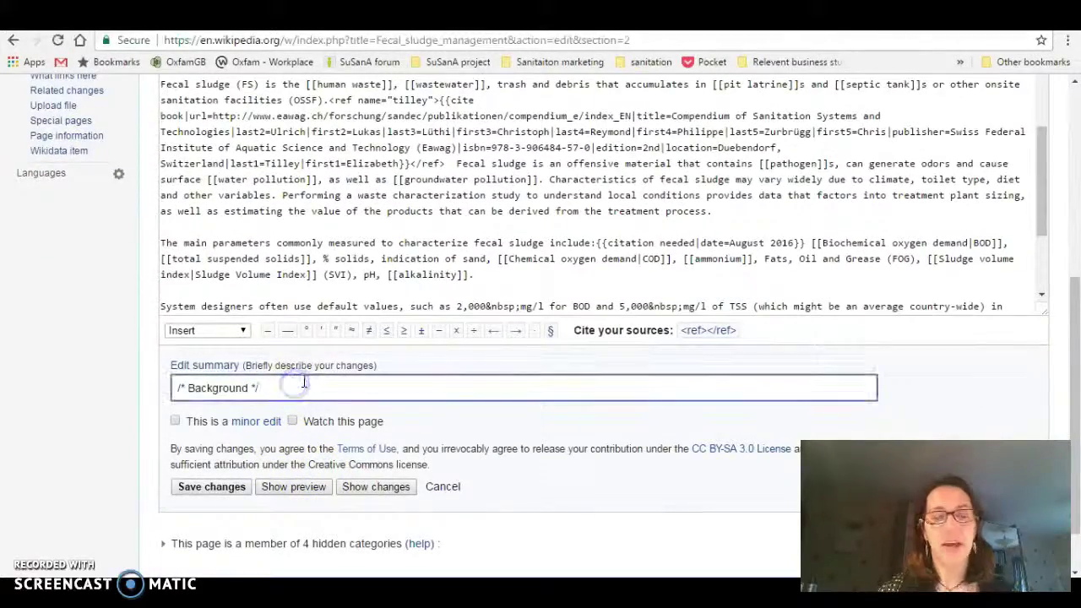
{"action": "type", "text": "citation added"}
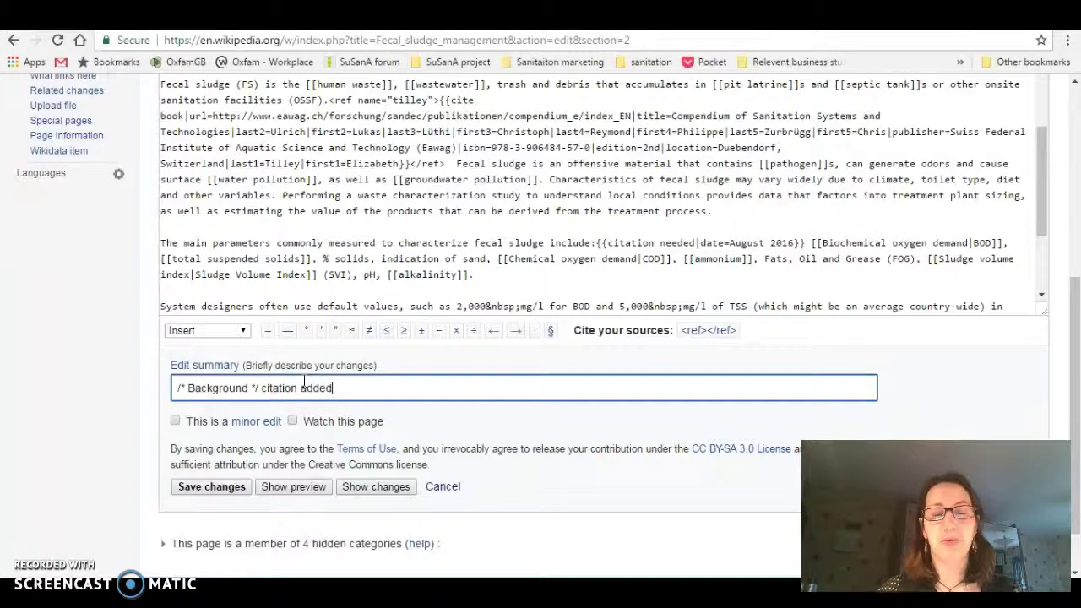
{"action": "left_click", "coordinate": [227, 491]}
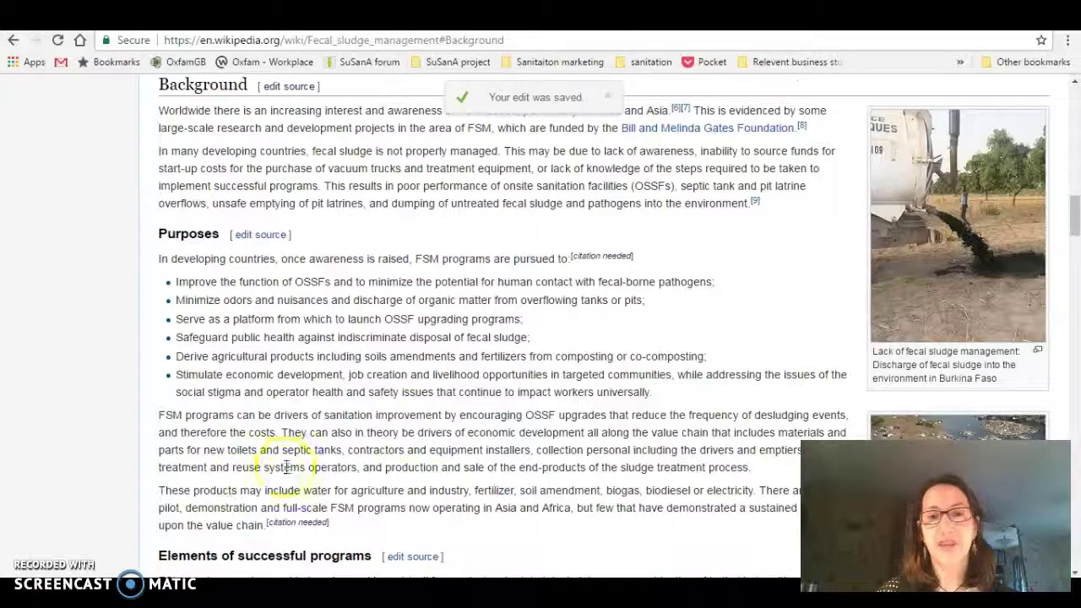
- Check the new WIN-SA citation from its marker in the Background text and in the article's reference list
{"action": "mouse_move", "coordinate": [756, 206]}
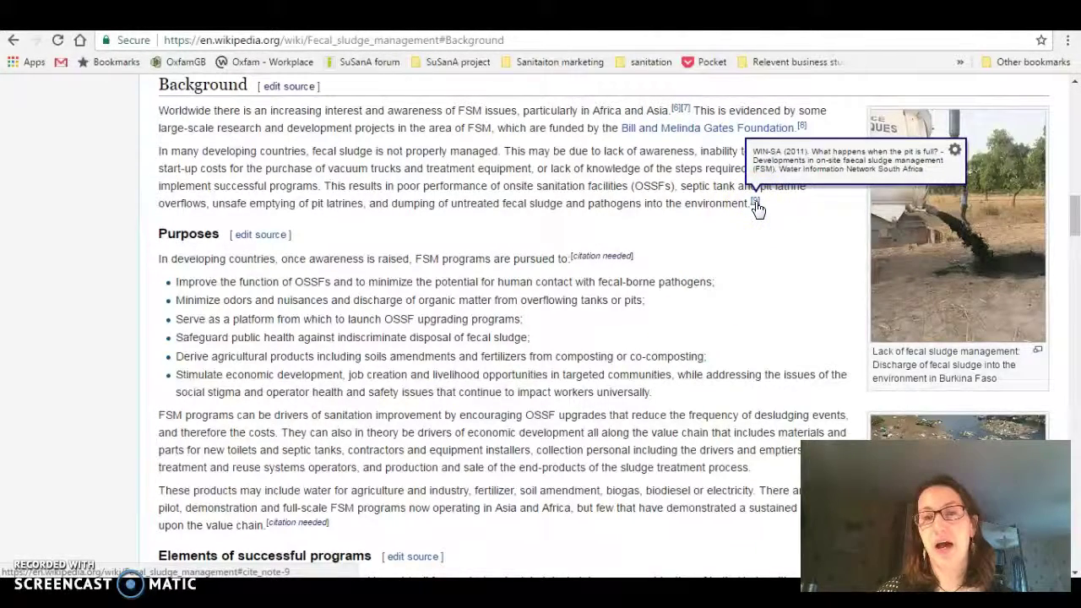
{"action": "left_click", "coordinate": [756, 206]}
{"action": "scroll", "coordinate": [422, 161], "scroll_direction": "up", "scroll_amount": 1}
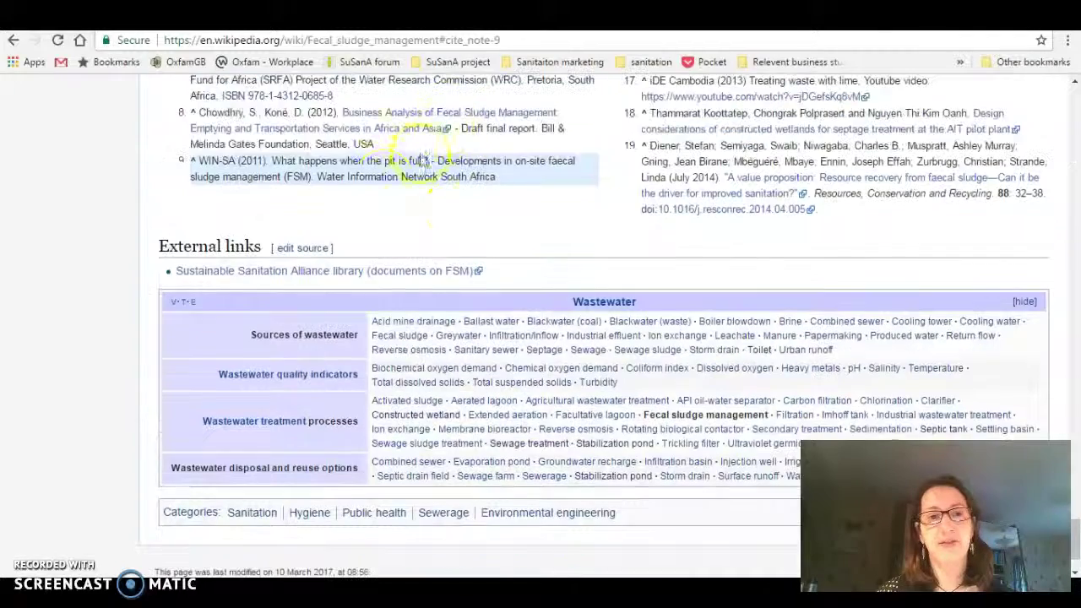
{"action": "left_click_drag", "start_coordinate": [193, 164], "coordinate": [573, 168]}
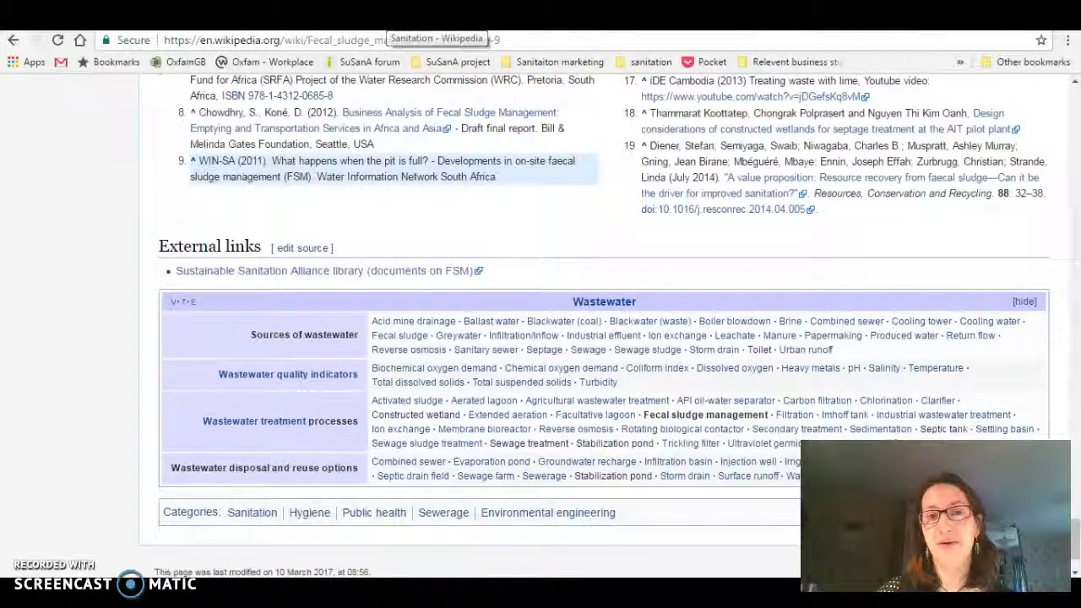
- Switch to Wikimedia Commons and search for "membrane toilet"
{"action": "left_click", "coordinate": [406, 18]}
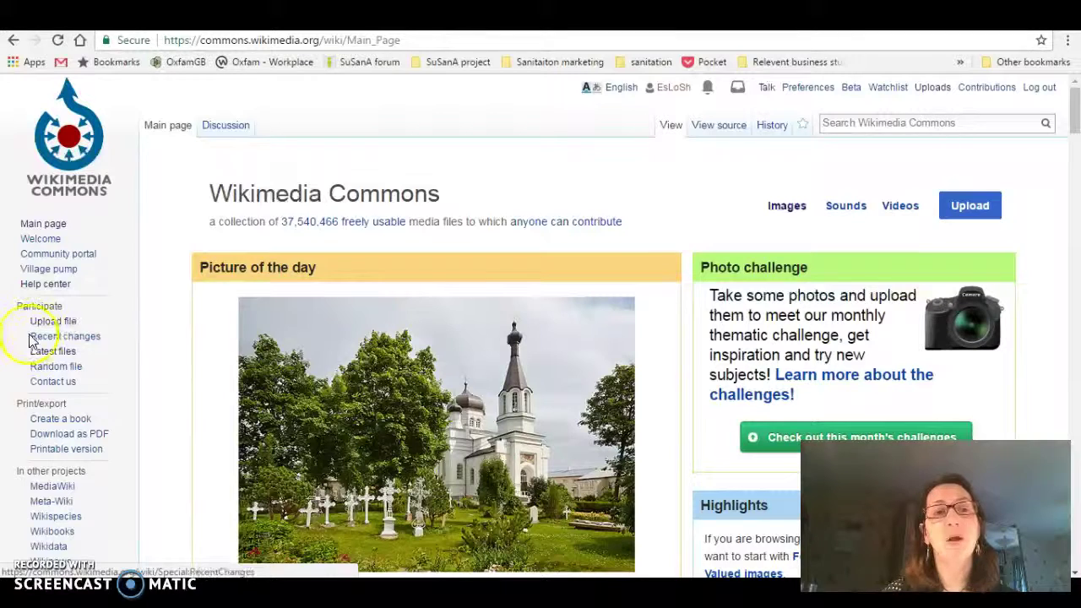
{"action": "left_click", "coordinate": [837, 125]}
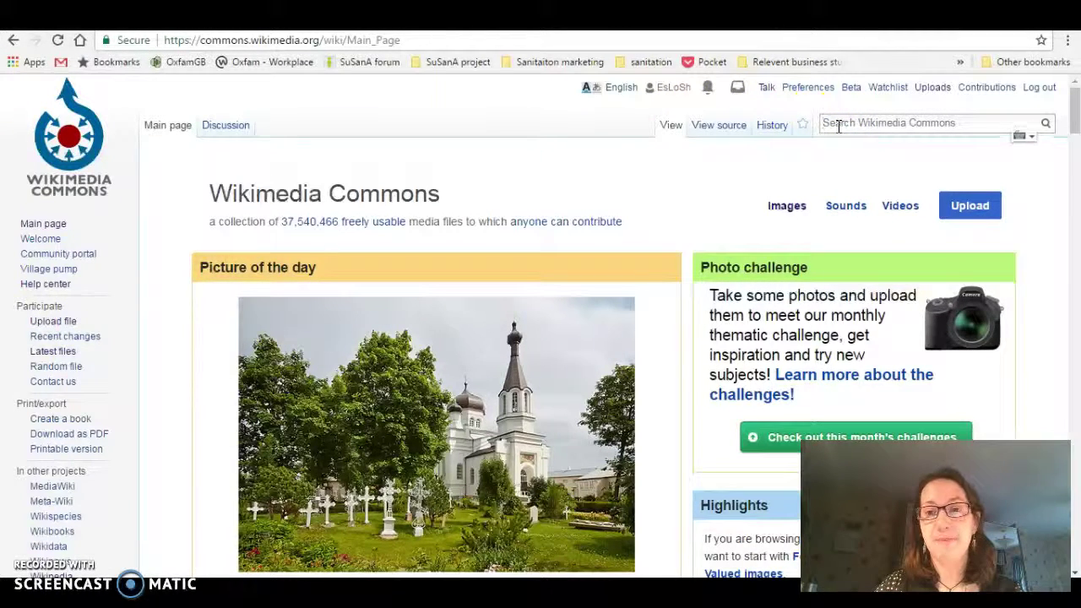
{"action": "type", "text": "memb"}
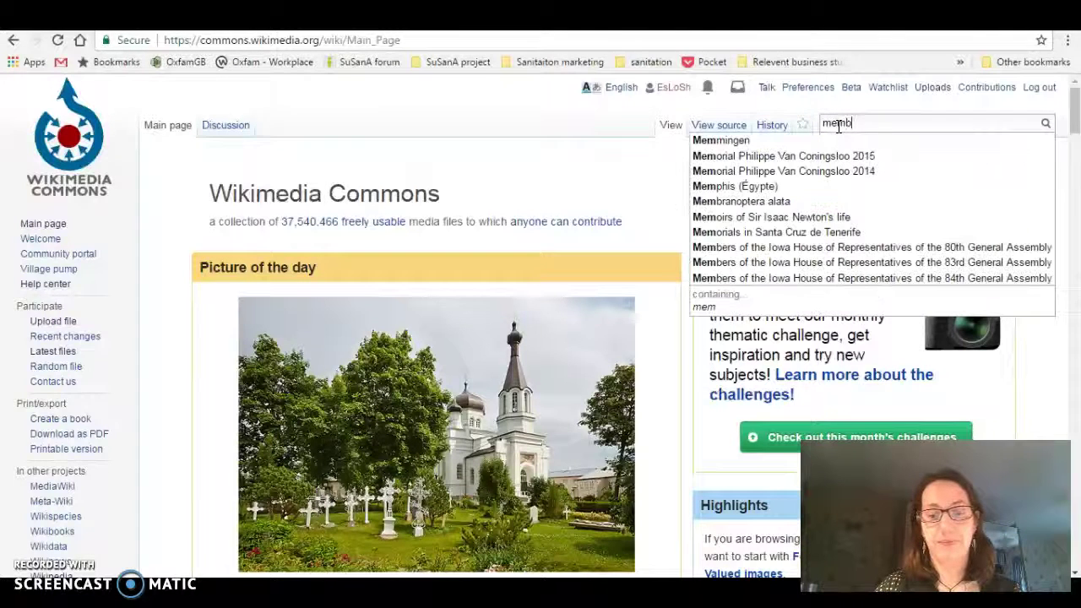
{"action": "type", "text": "rane"}
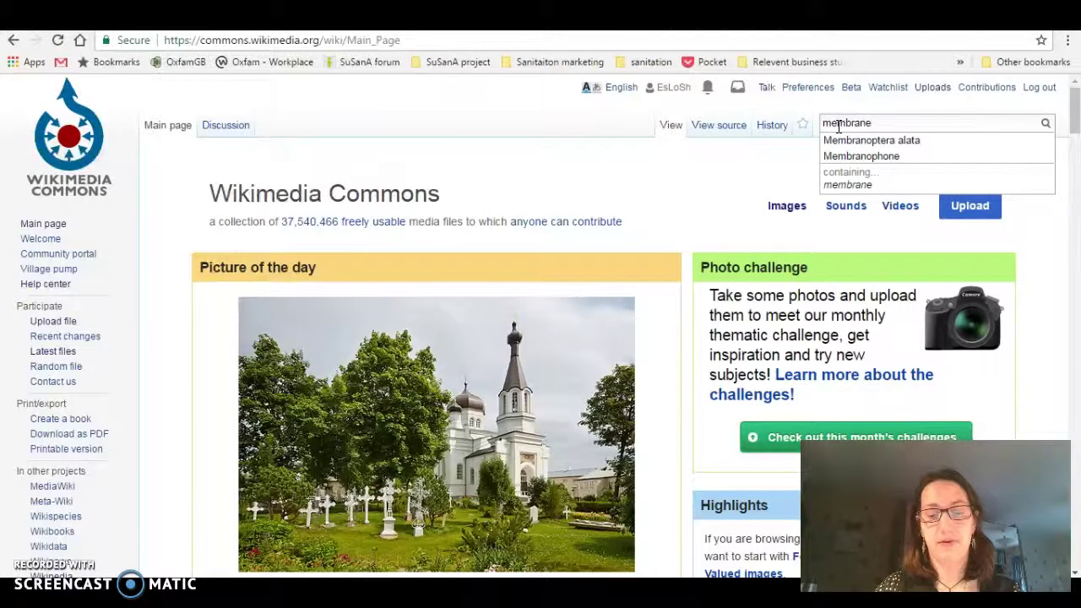
{"action": "type", "text": " toilet"}
{"action": "key", "text": "Return"}
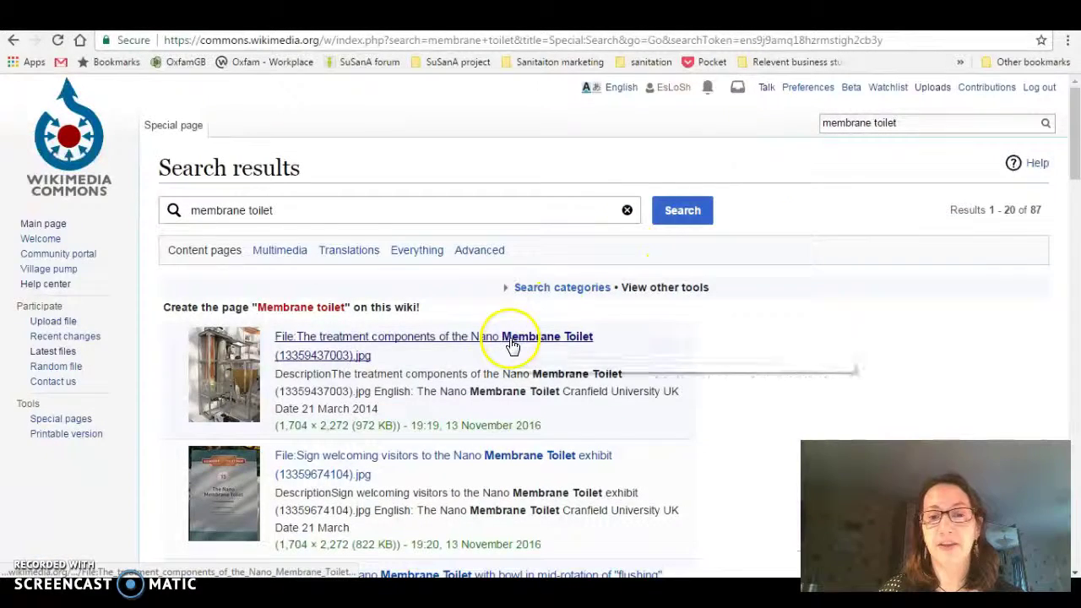
- Open the file page of the picture "The treatment components of the Nano Membrane Toilet" and look over its preview
{"action": "left_click", "coordinate": [302, 340]}
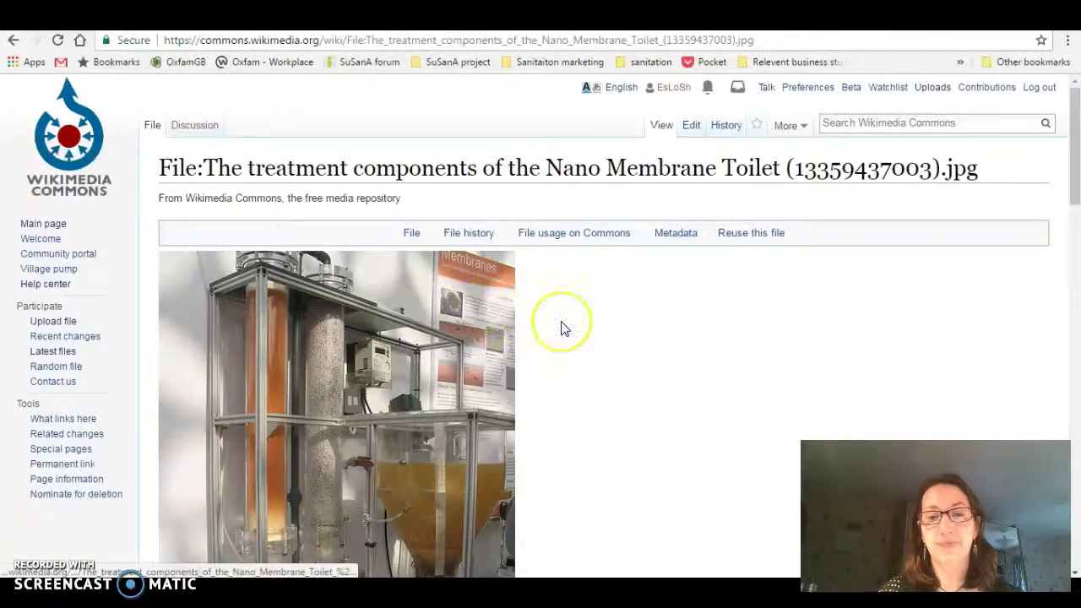
{"action": "scroll", "coordinate": [560, 326], "scroll_direction": "down", "scroll_amount": 3}
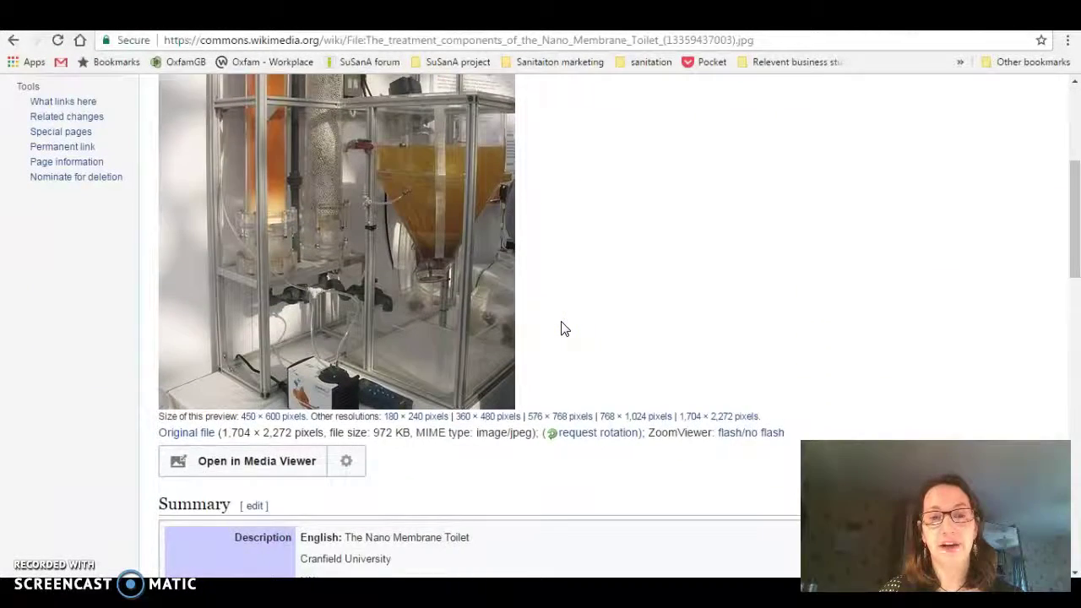
{"action": "scroll", "coordinate": [564, 328], "scroll_direction": "up", "scroll_amount": 2}
{"action": "scroll", "coordinate": [564, 329], "scroll_direction": "up", "scroll_amount": 2}
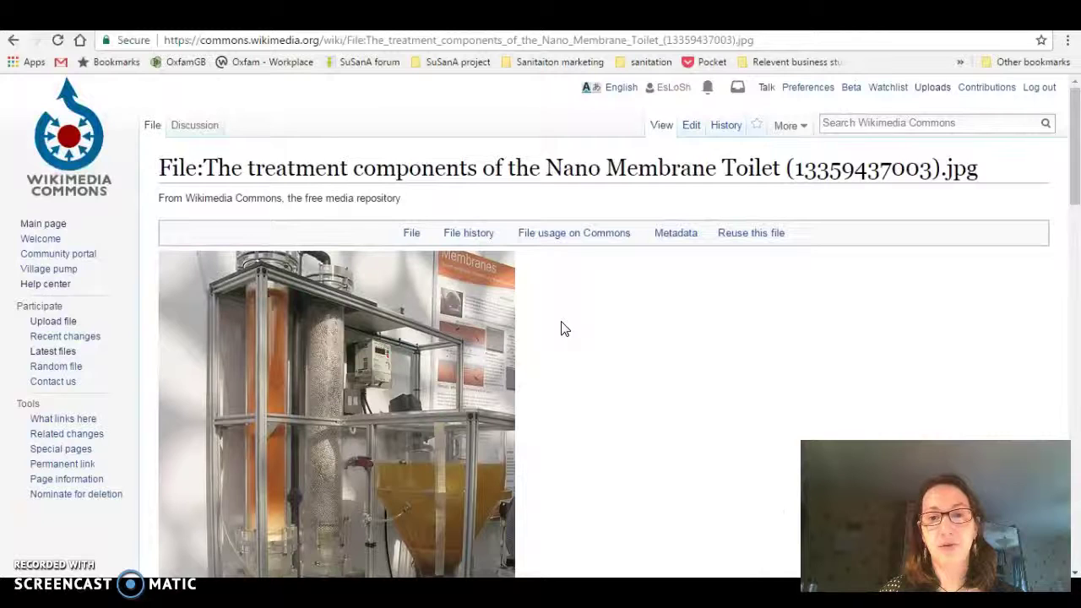
{"action": "left_click", "coordinate": [578, 313]}
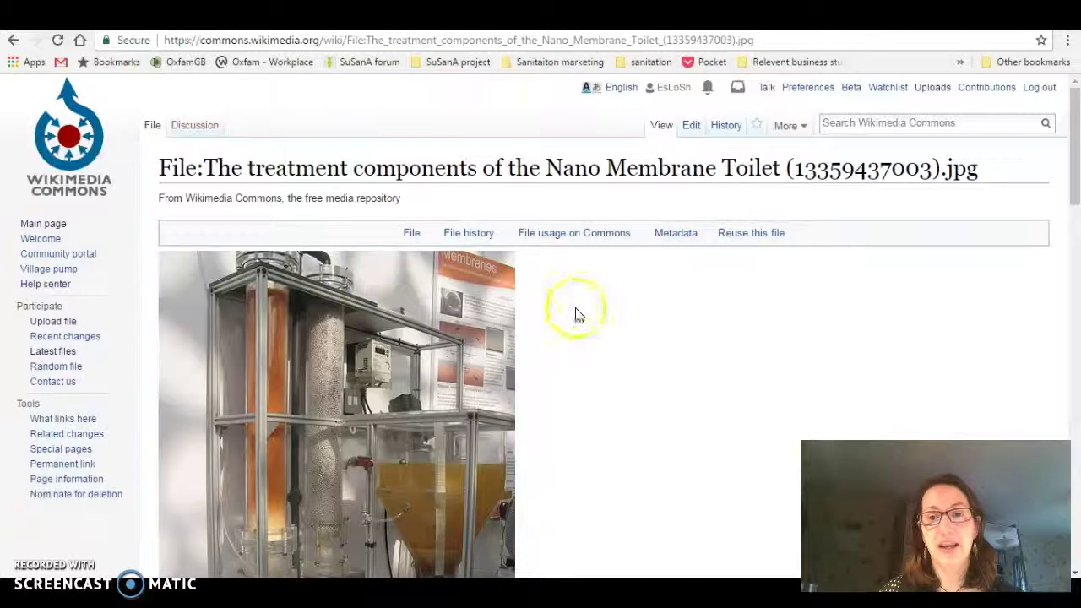
- Get the wiki reuse code for the Nano Membrane Toilet picture and copy its full image version
{"action": "left_click", "coordinate": [745, 238]}
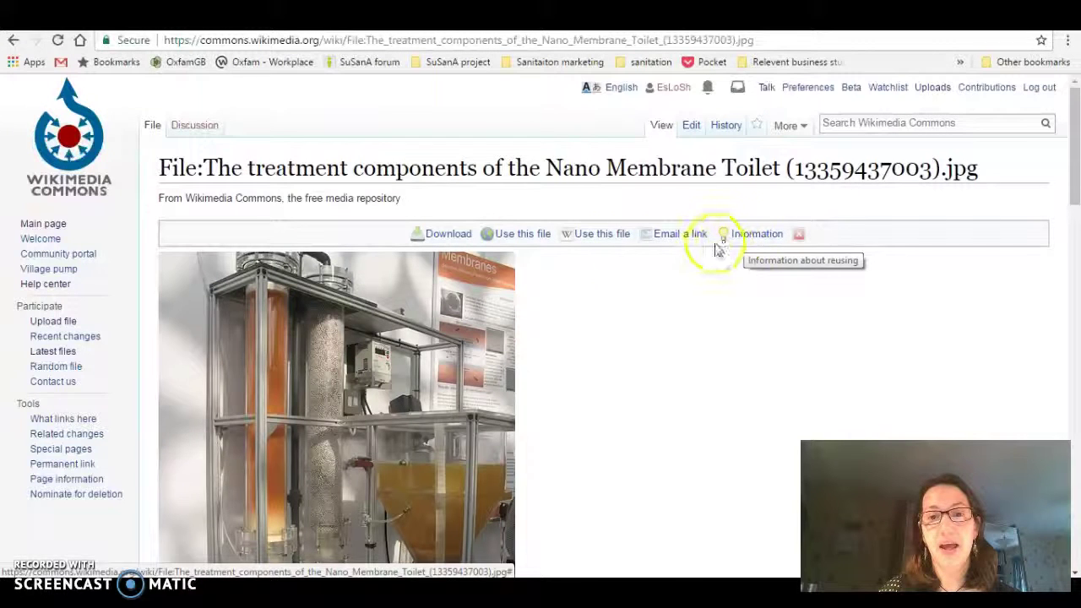
{"action": "left_click", "coordinate": [590, 242]}
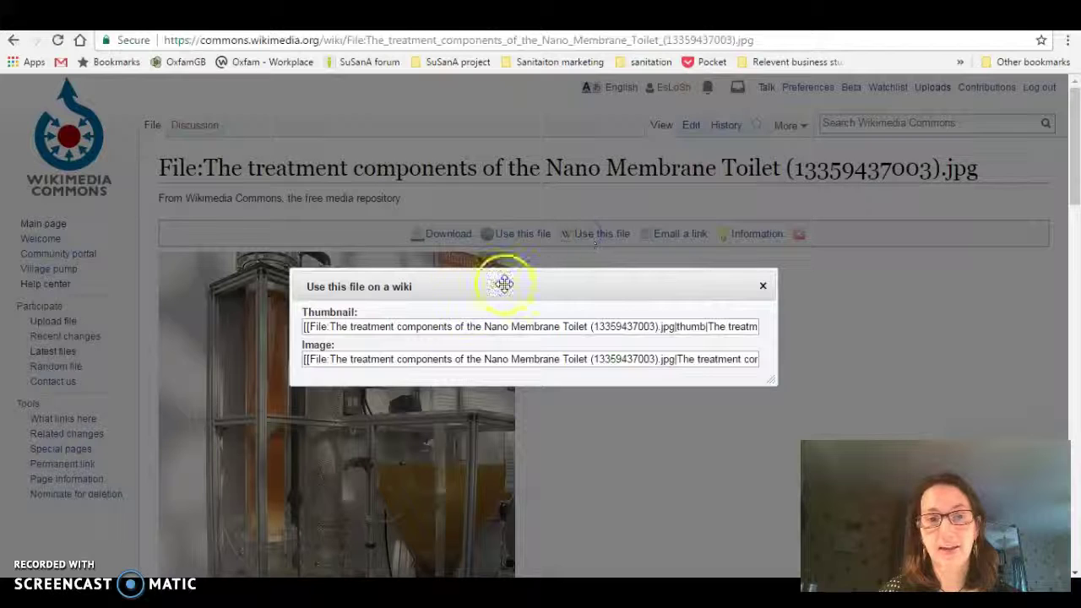
{"action": "left_click", "coordinate": [389, 363]}
{"action": "left_click", "coordinate": [390, 363]}
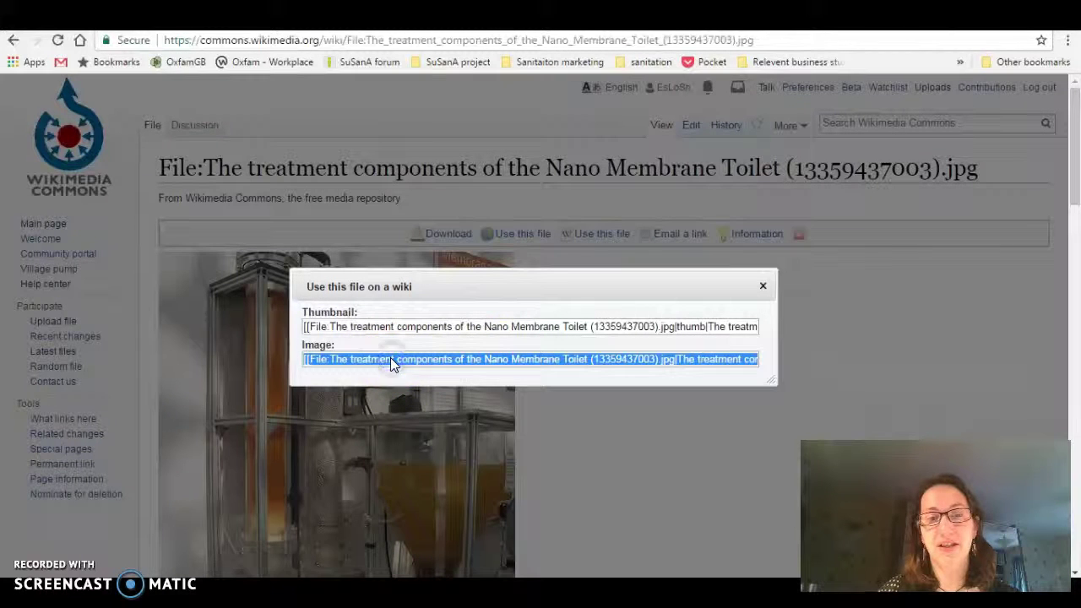
{"action": "right_click", "coordinate": [390, 361]}
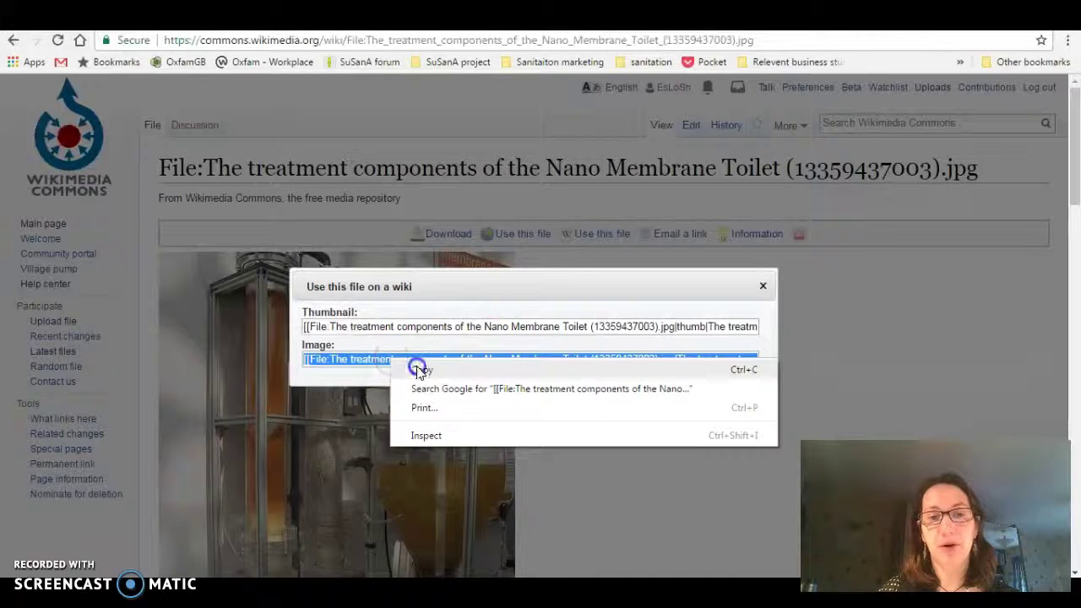
{"action": "left_click", "coordinate": [414, 369]}
- Switch to the Wikipedia Sanitation article and open the source of its Various initiatives section for editing
{"action": "left_click", "coordinate": [372, 17]}
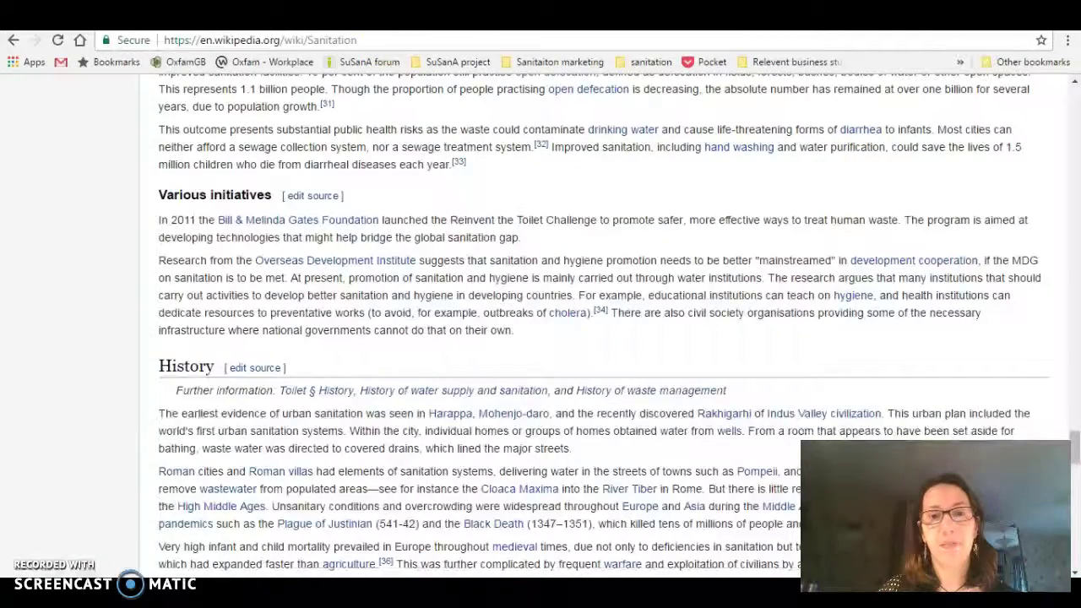
{"action": "left_click", "coordinate": [313, 195]}
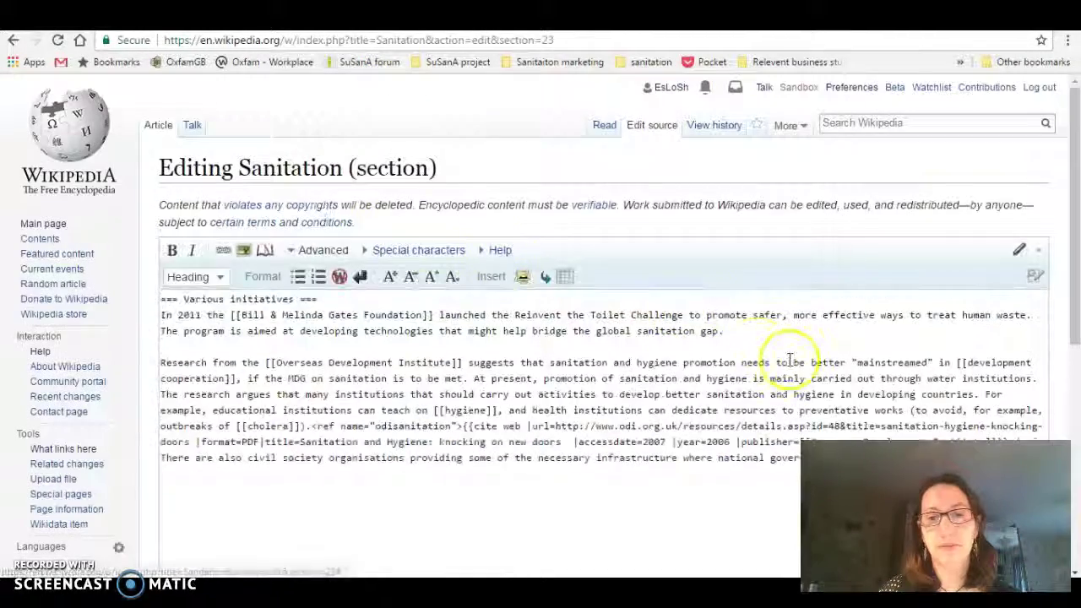
{"action": "left_click", "coordinate": [744, 335]}
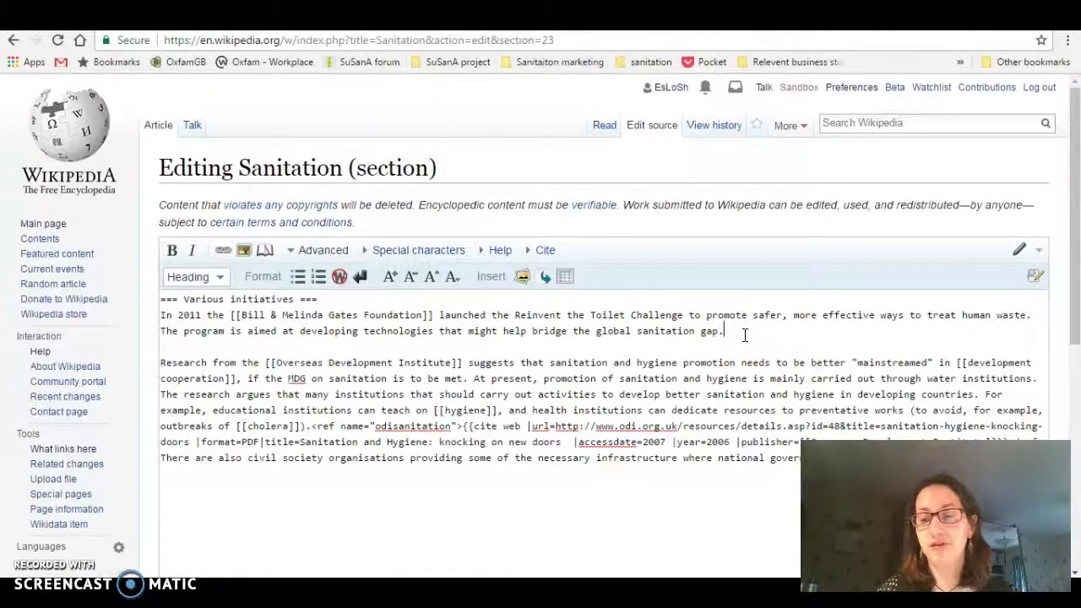
{"action": "key", "text": "Return"}
{"action": "key", "text": "Return"}
{"action": "left_click", "coordinate": [239, 253]}
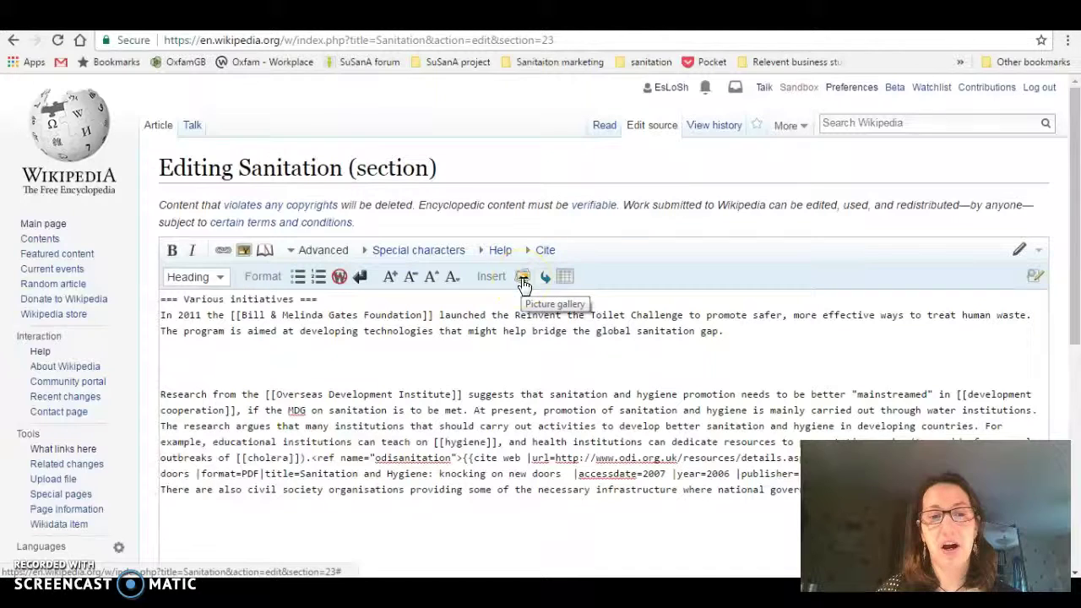
{"action": "left_click", "coordinate": [376, 349]}
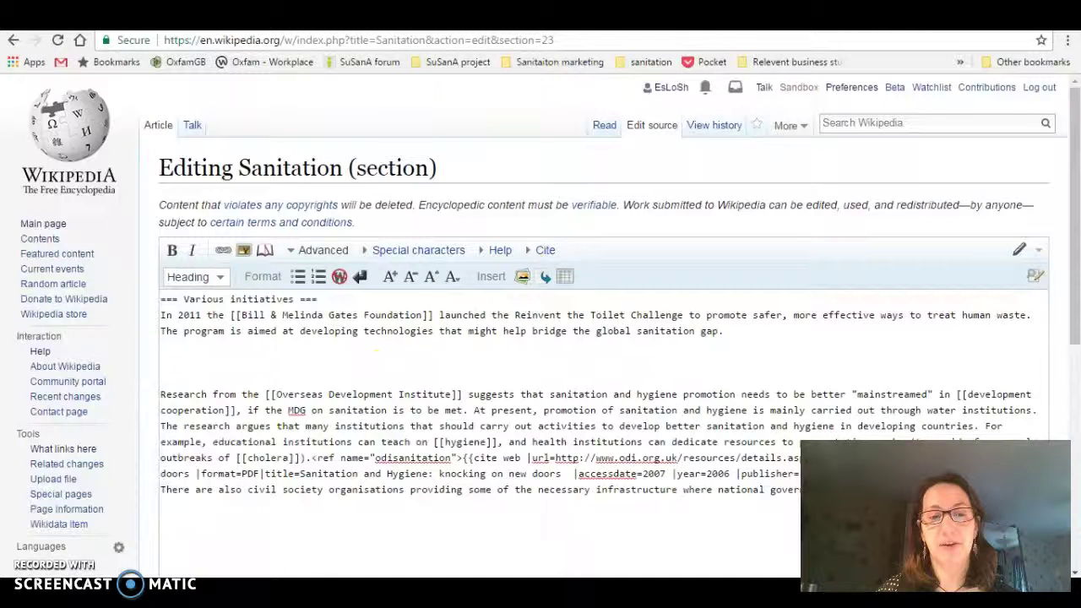
{"action": "key", "text": "Delete"}
{"action": "key", "text": "Delete"}
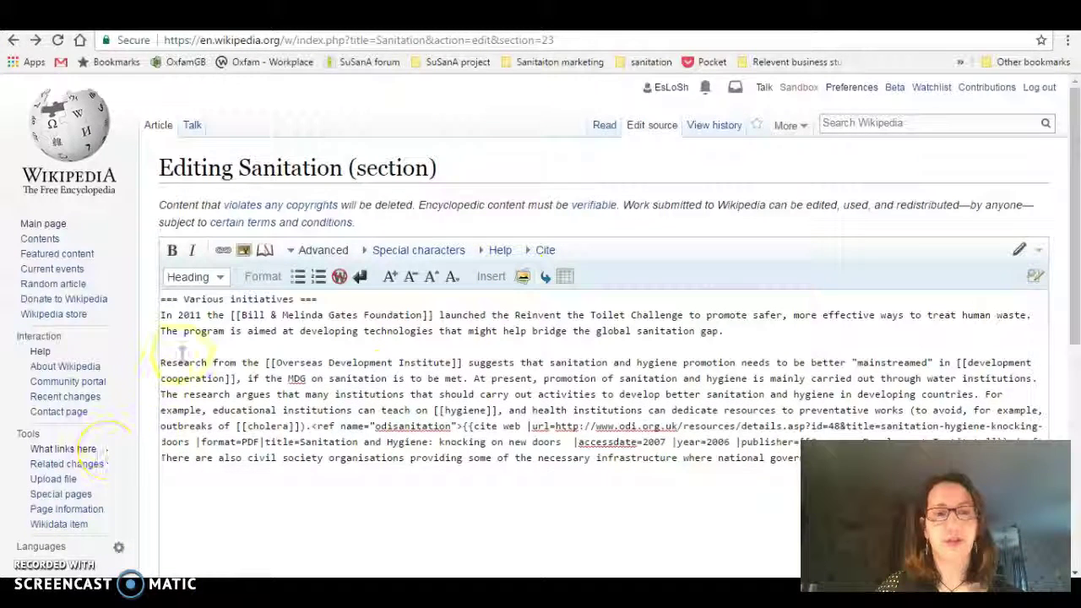
- Paste the copied image code on a new line of its own below the section's first paragraph
{"action": "key", "text": "Return"}
{"action": "key", "text": "Return"}
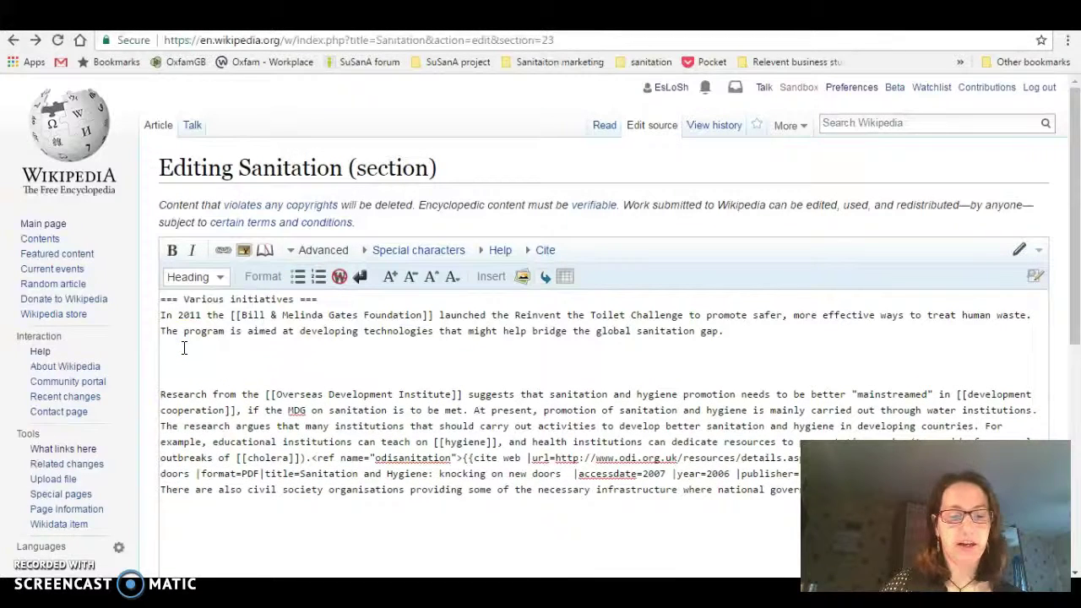
{"action": "right_click", "coordinate": [183, 351]}
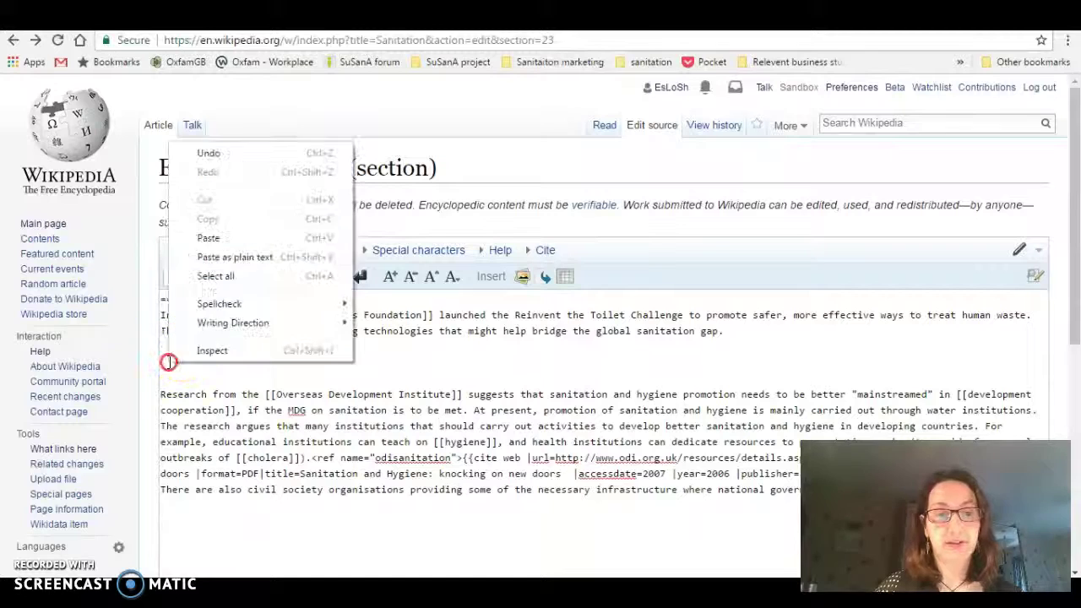
{"action": "left_click", "coordinate": [215, 252]}
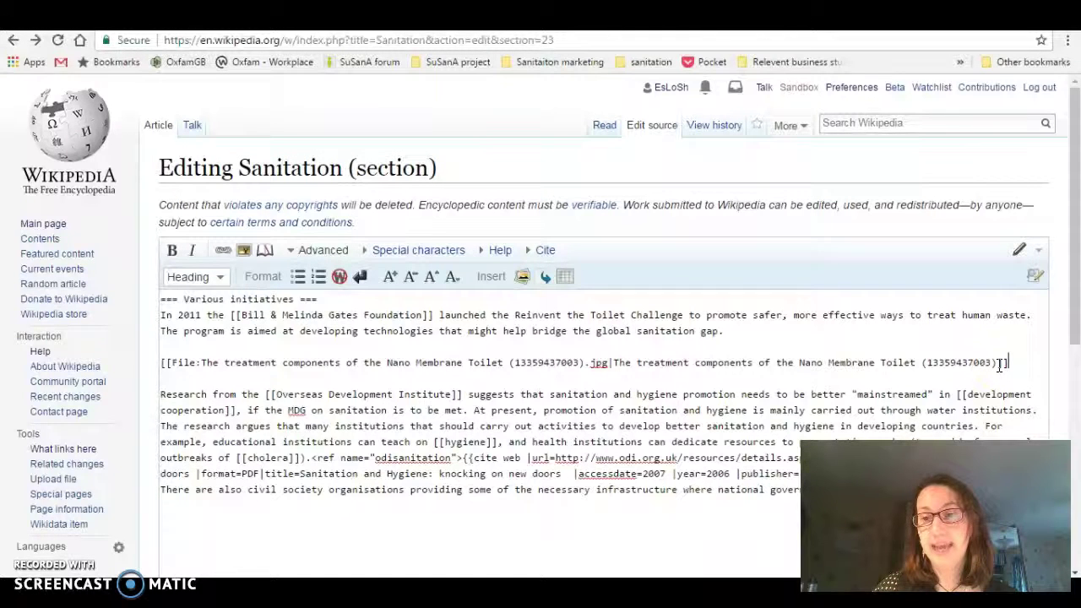
- Add the parameters "|thumb|right" at the end of the image code, inside the closing brackets
{"action": "left_click", "coordinate": [1002, 363]}
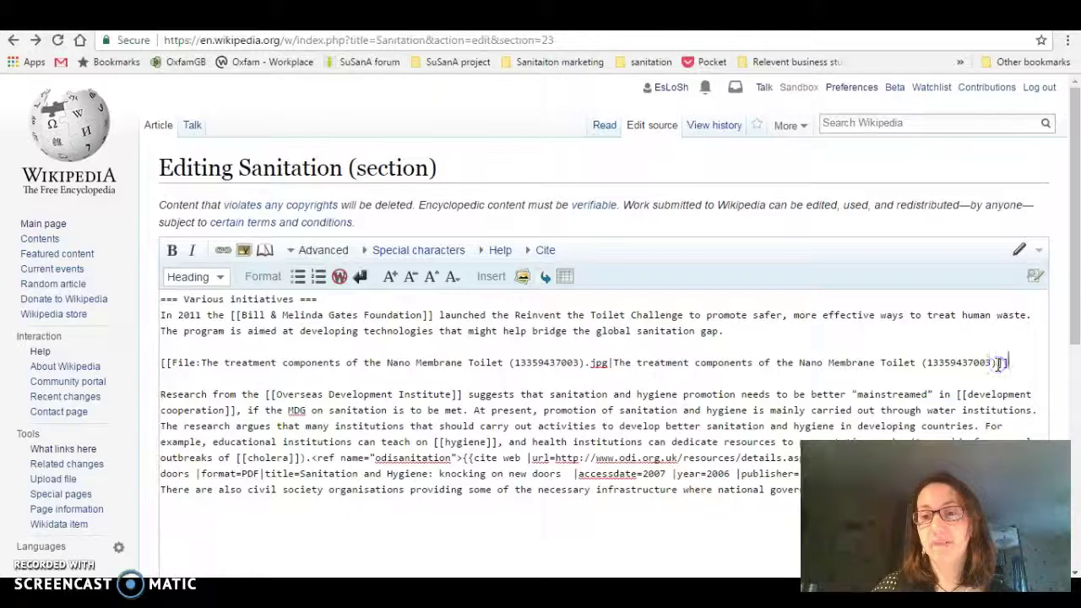
{"action": "left_click", "coordinate": [1075, 380]}
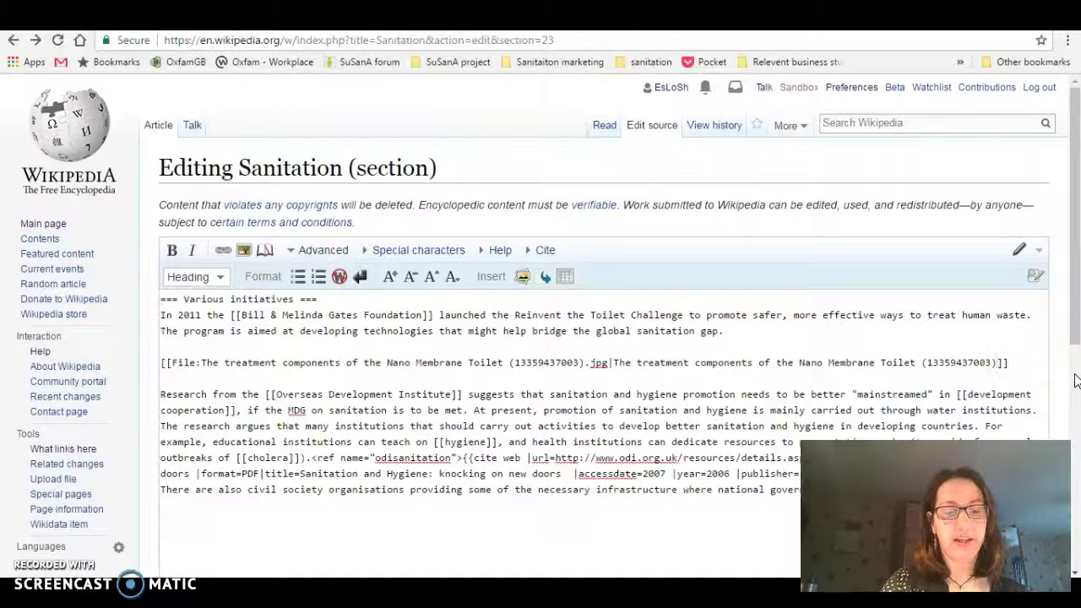
{"action": "type", "text": "."}
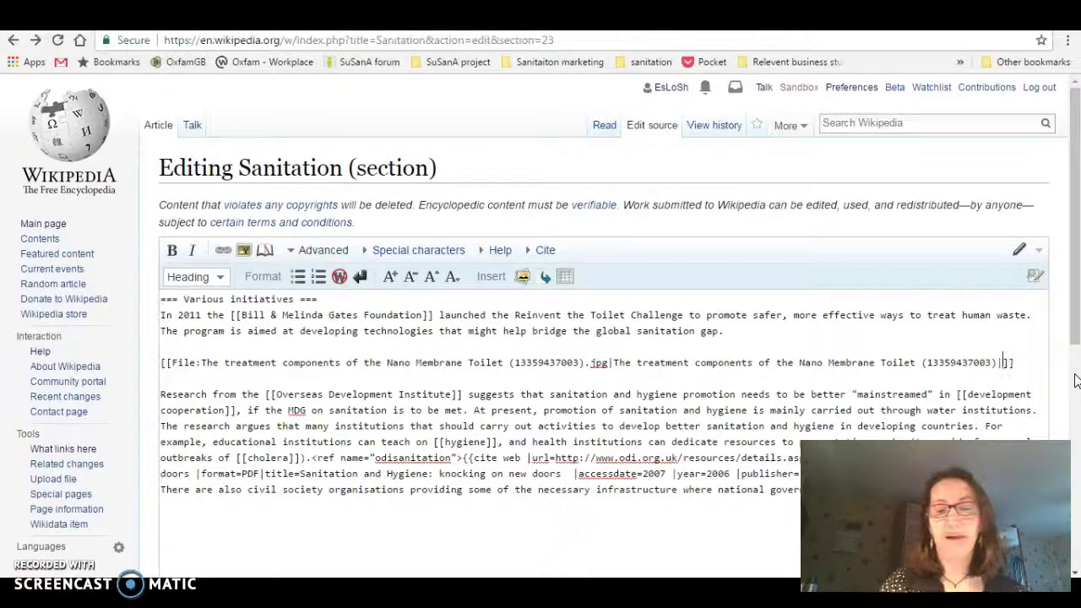
{"action": "type", "text": "thumb"}
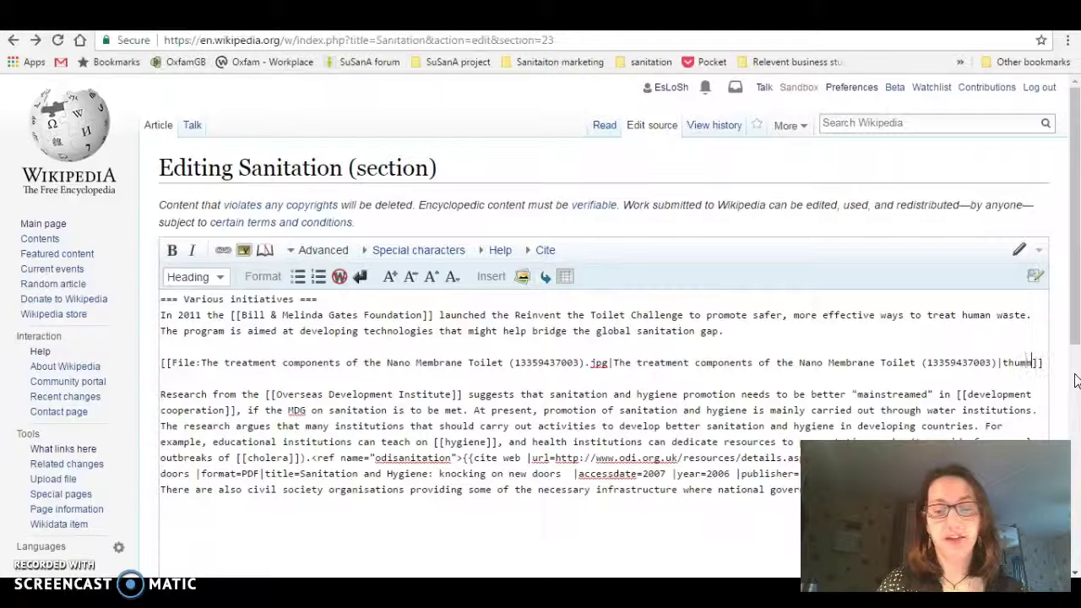
{"action": "type", "text": "|"}
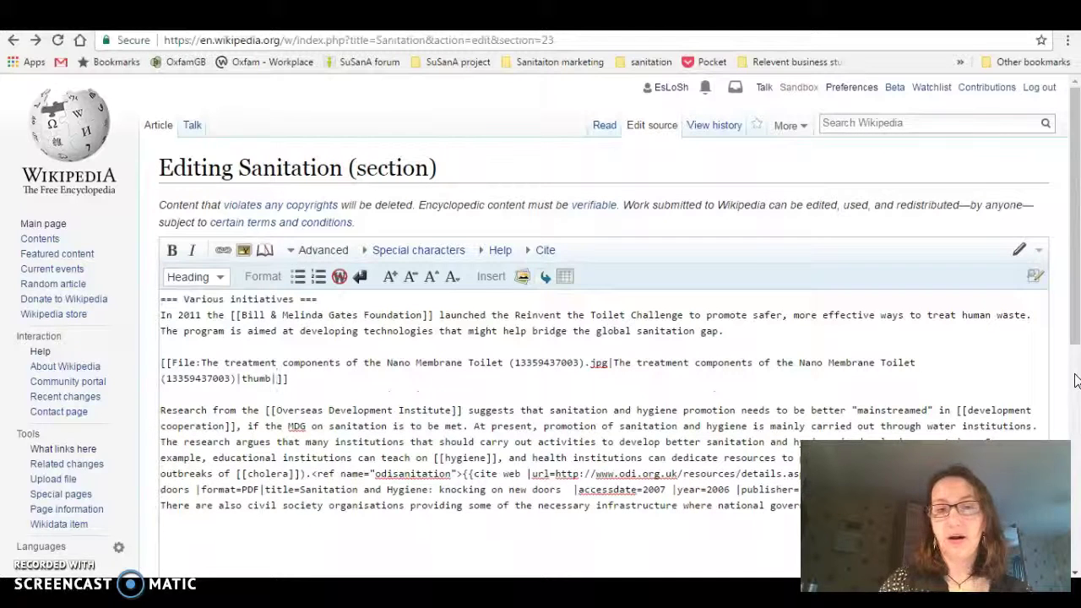
{"action": "type", "text": "right"}
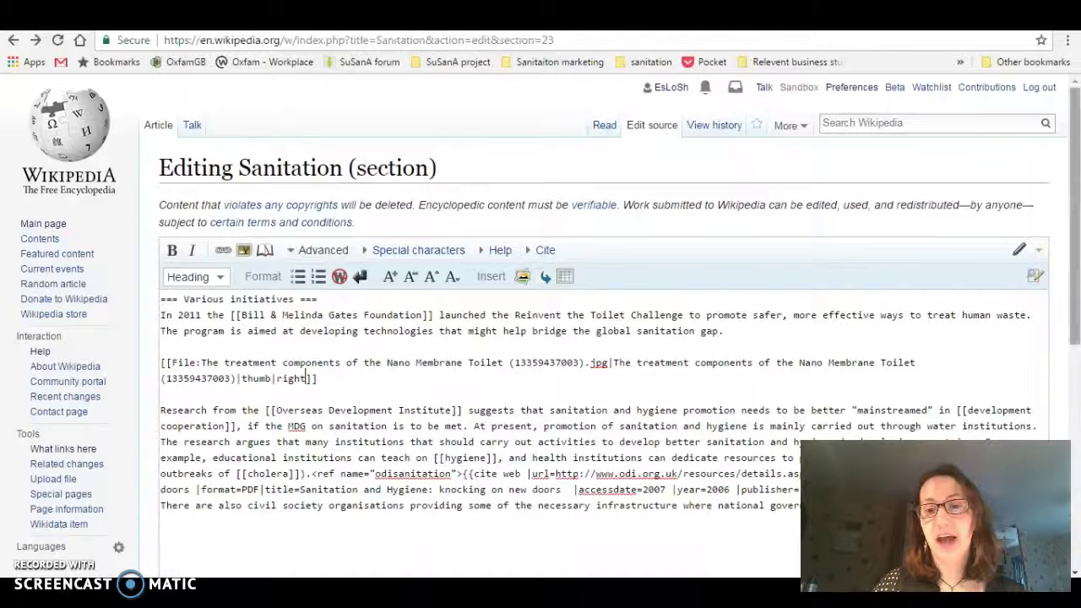
- Extend the image caption after "Nano Membrane Toilet" with "from the BMGF reinvent the toilet challange"
{"action": "left_click_drag", "start_coordinate": [614, 363], "coordinate": [914, 363]}
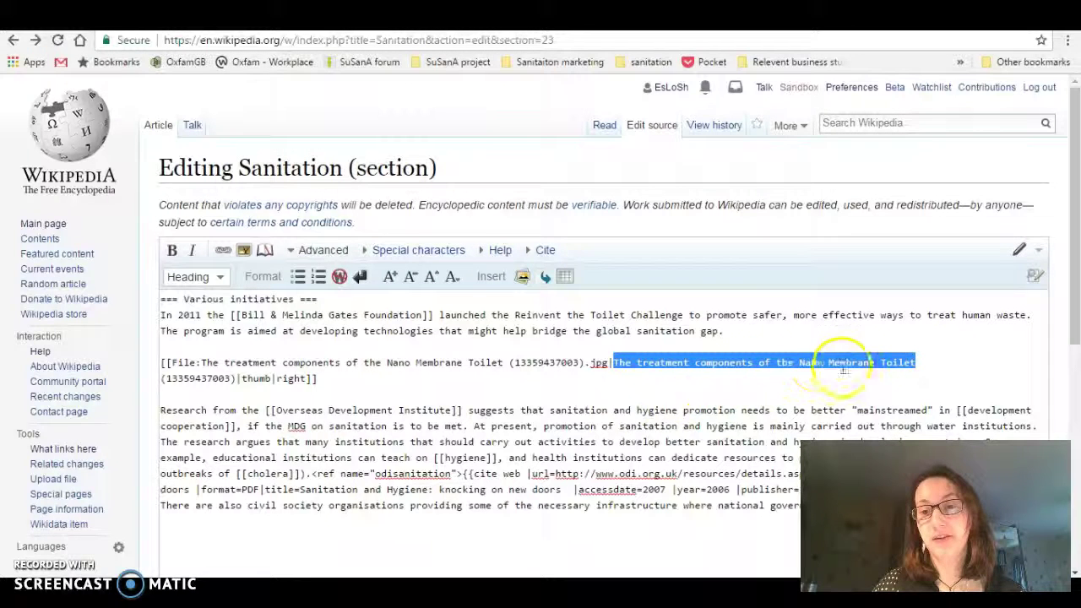
{"action": "left_click", "coordinate": [915, 363]}
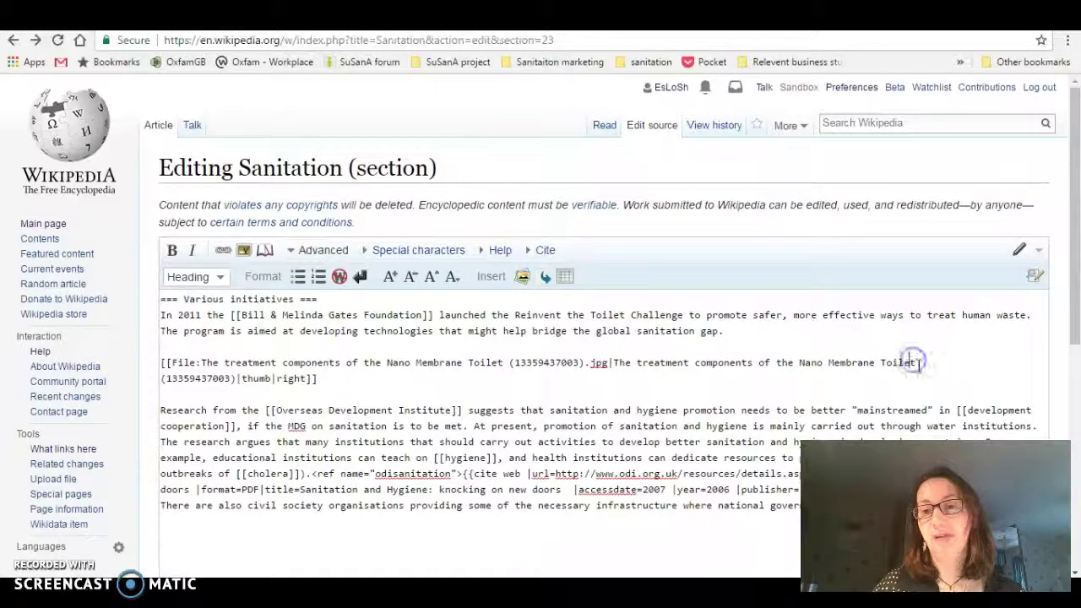
{"action": "type", "text": "from"}
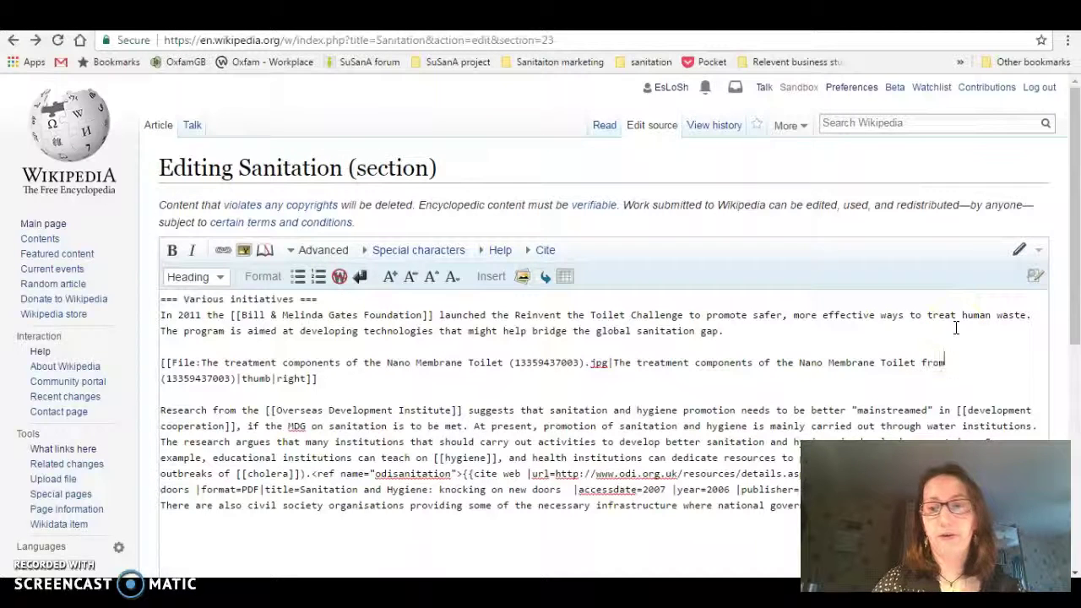
{"action": "type", "text": " the BMGF rei"}
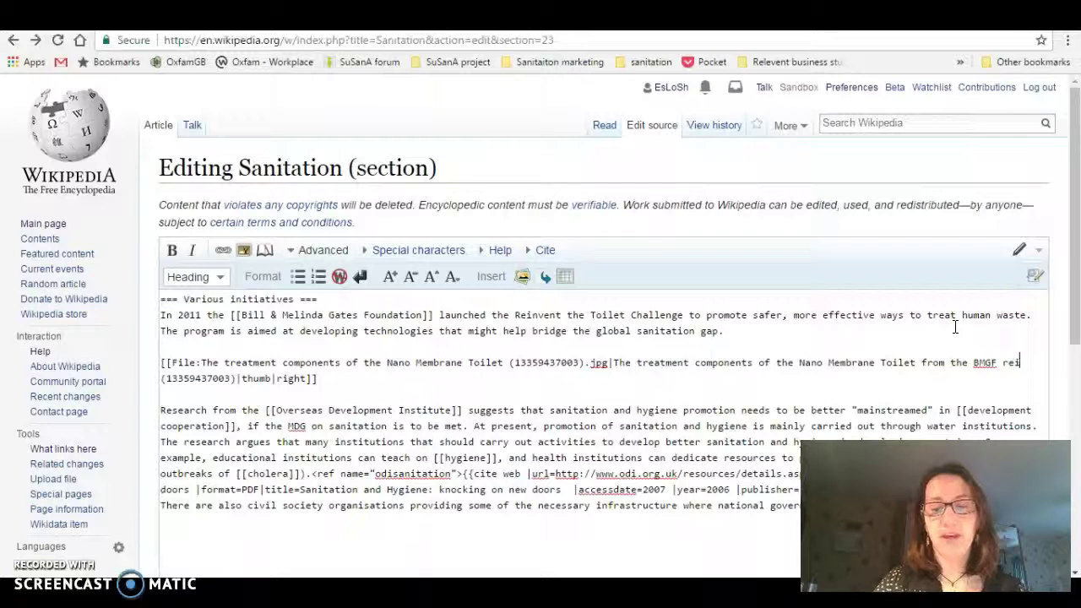
{"action": "type", "text": "nvent the toil"}
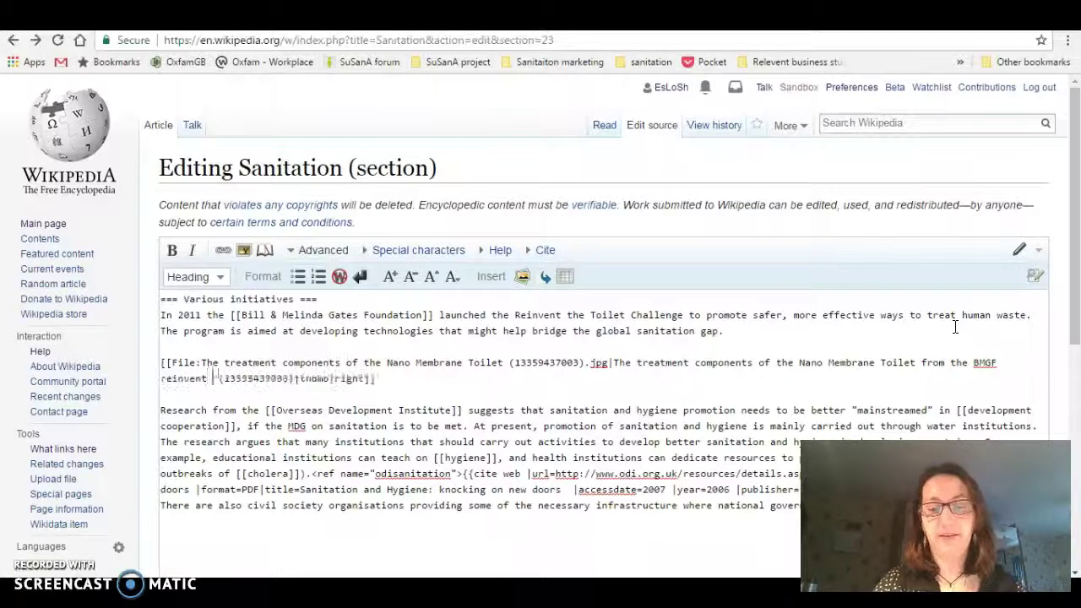
{"action": "type", "text": "et challange"}
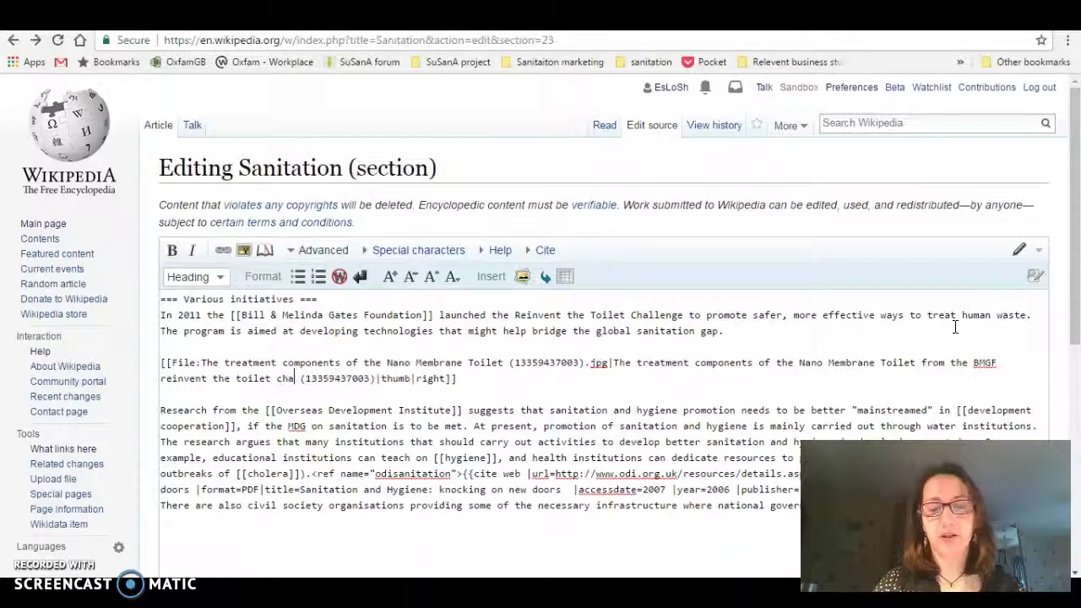
{"action": "left_click", "coordinate": [951, 323]}
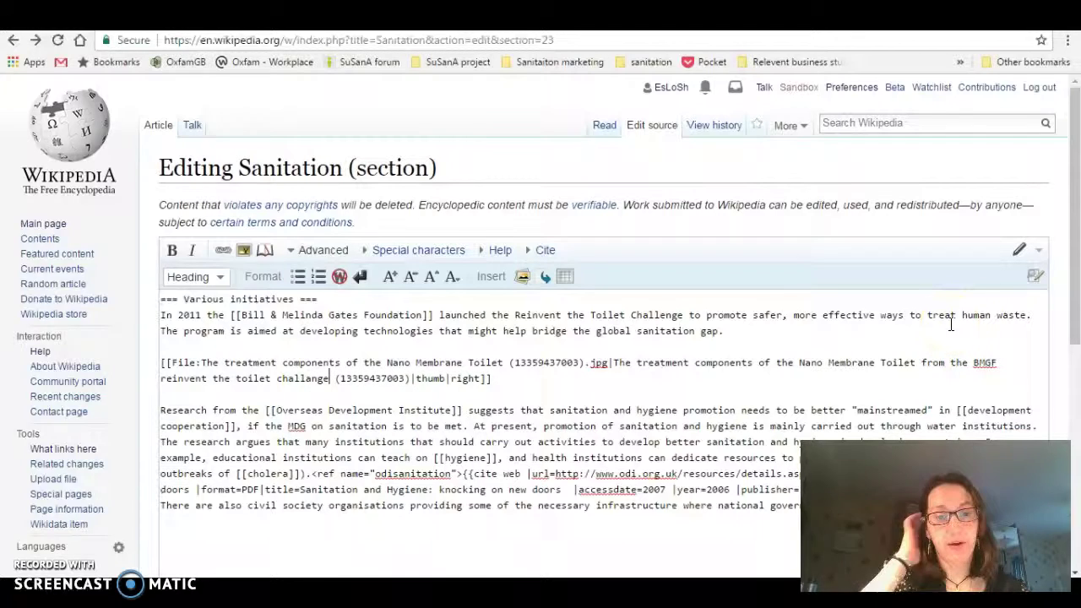
- Add "image added" to the edit summary and save the changes to the Various initiatives section
{"action": "scroll", "coordinate": [495, 480], "scroll_direction": "down", "scroll_amount": 5}
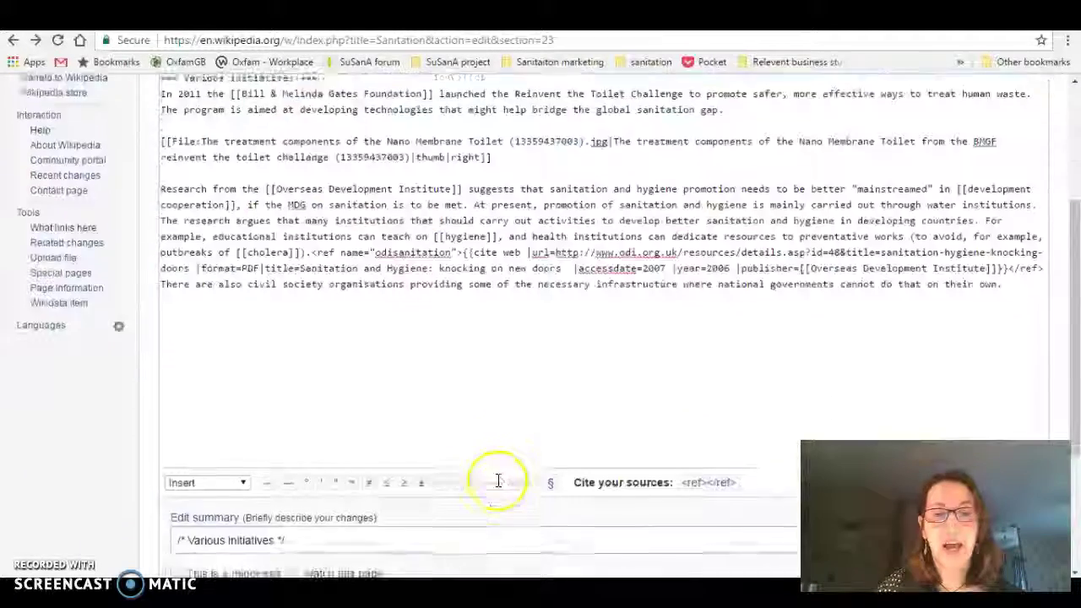
{"action": "left_click", "coordinate": [431, 360]}
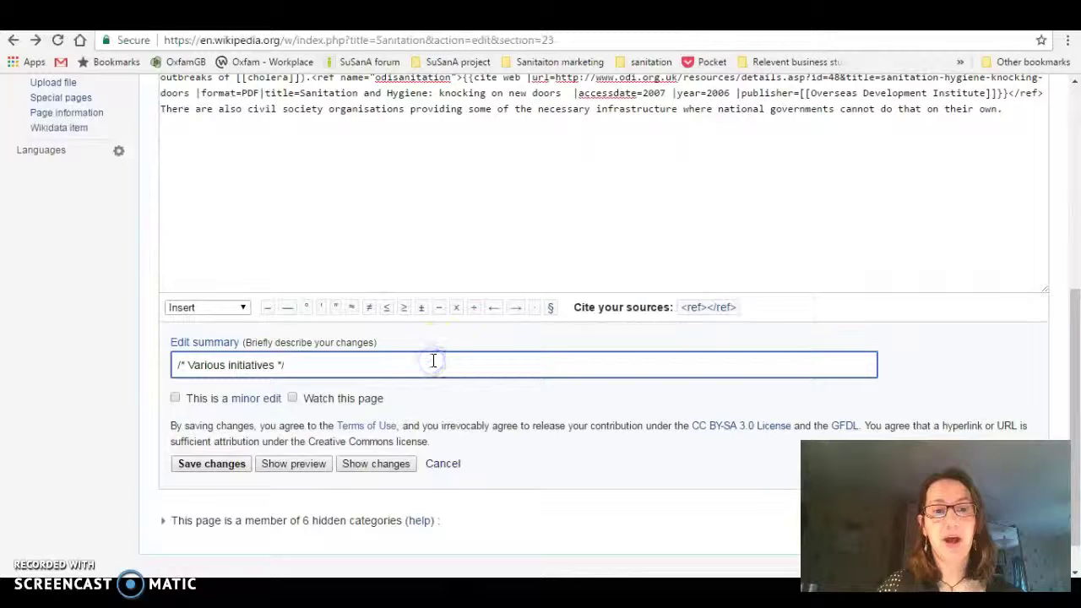
{"action": "type", "text": "image added"}
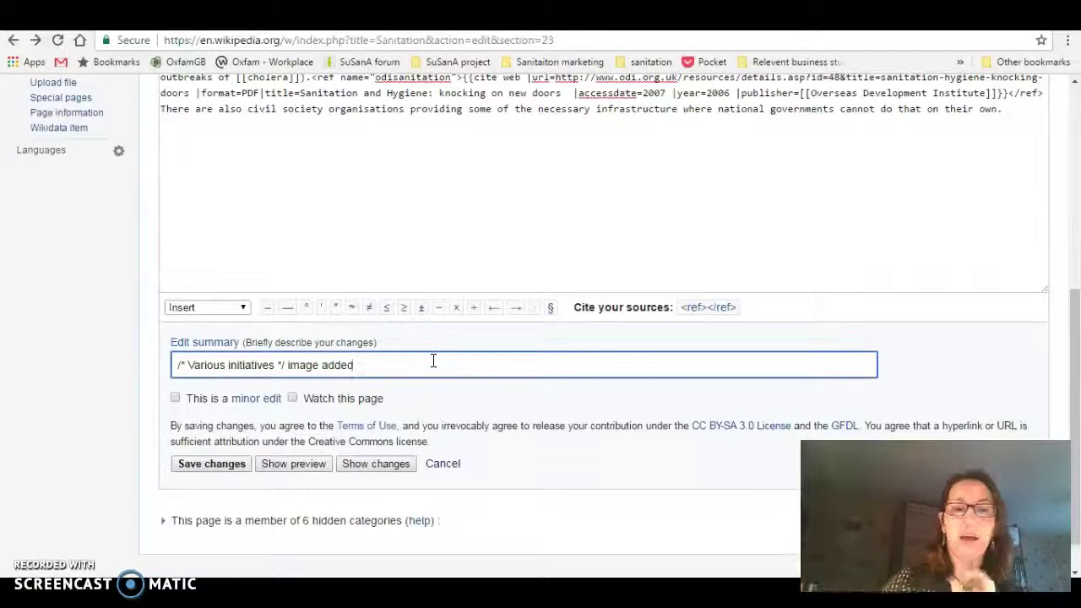
{"action": "left_click", "coordinate": [214, 467]}
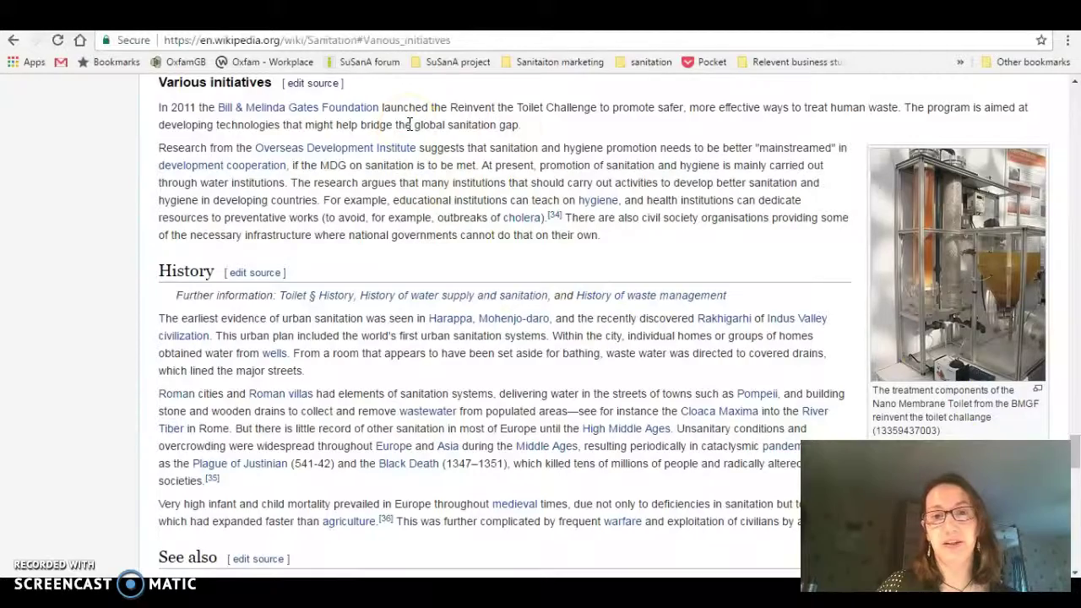
{"action": "scroll", "coordinate": [667, 242], "scroll_direction": "up", "scroll_amount": 1}
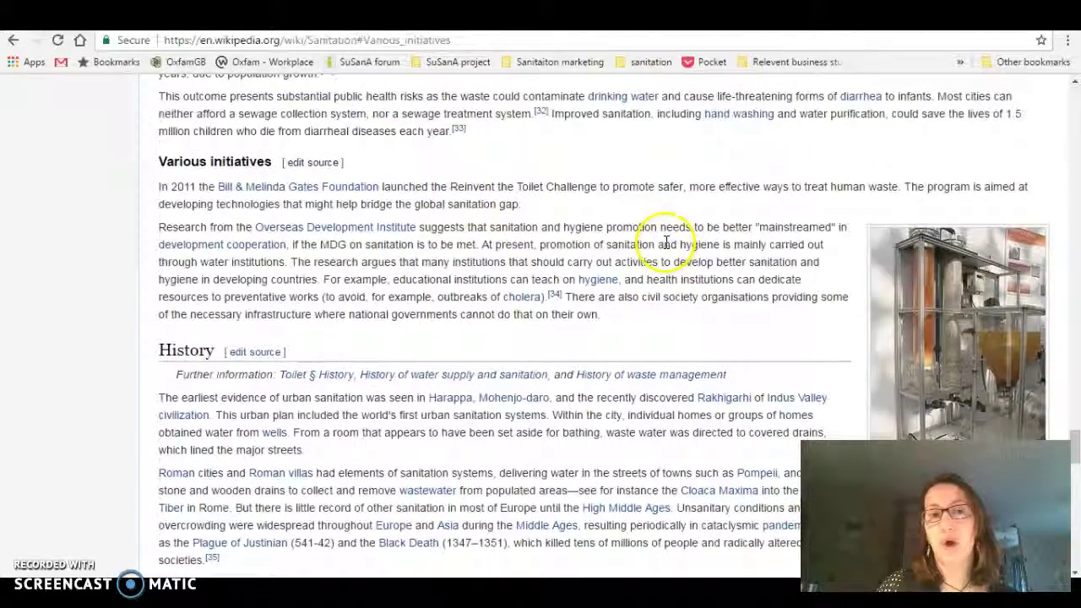
{"action": "scroll", "coordinate": [667, 242], "scroll_direction": "up", "scroll_amount": 1}
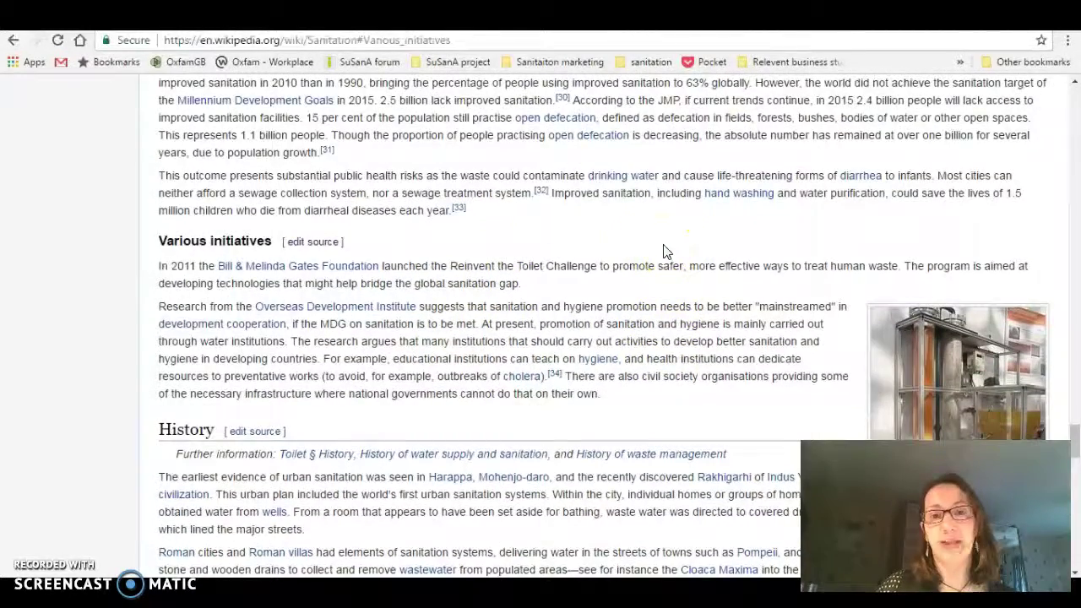